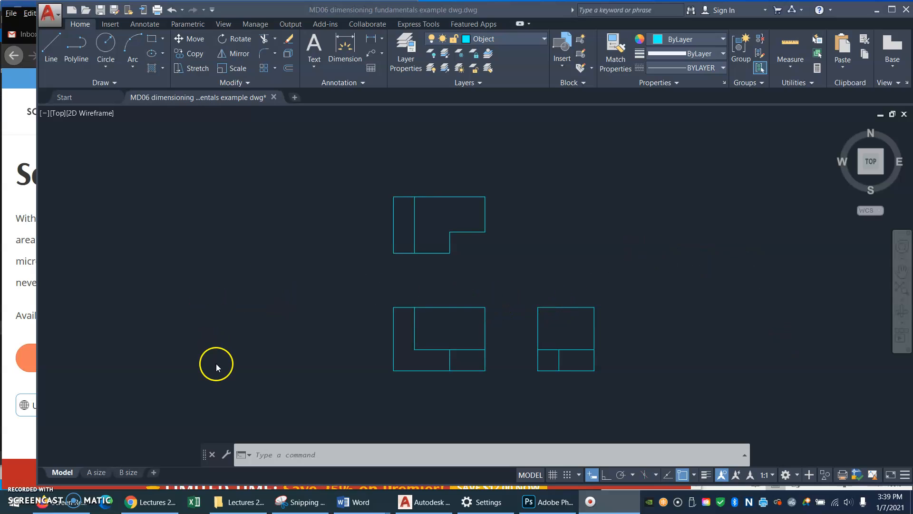
Open the B size layout, activate its viewport and pan the three views into the clear area of the sheet.
{"action": "mouse_move", "coordinate": [127, 475]}
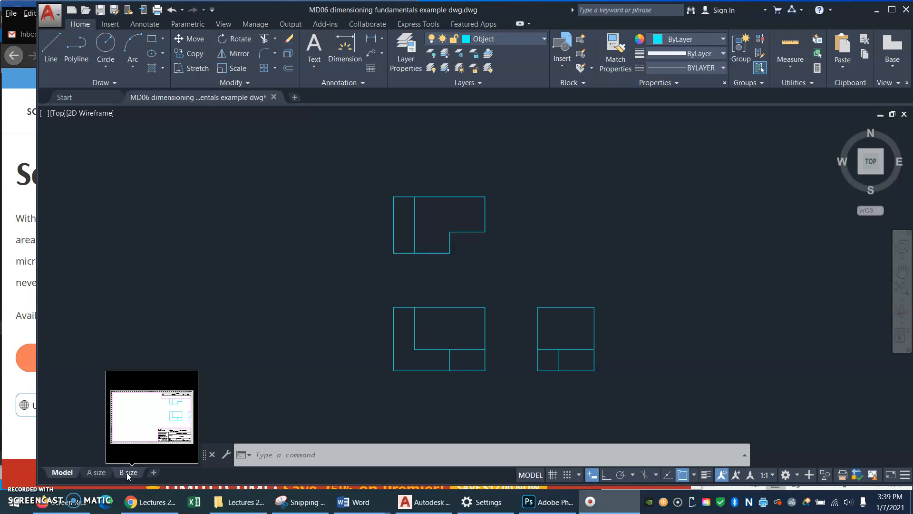
{"action": "left_click", "coordinate": [129, 473]}
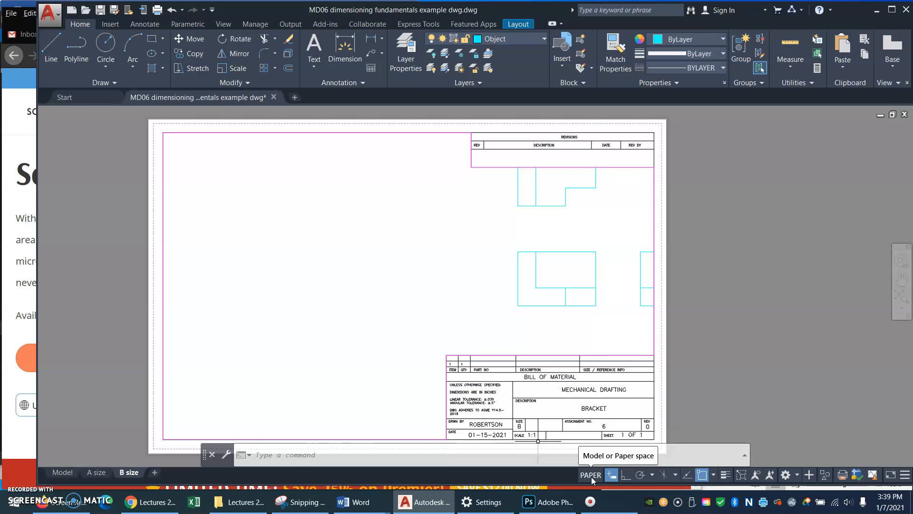
{"action": "double_click", "coordinate": [372, 245]}
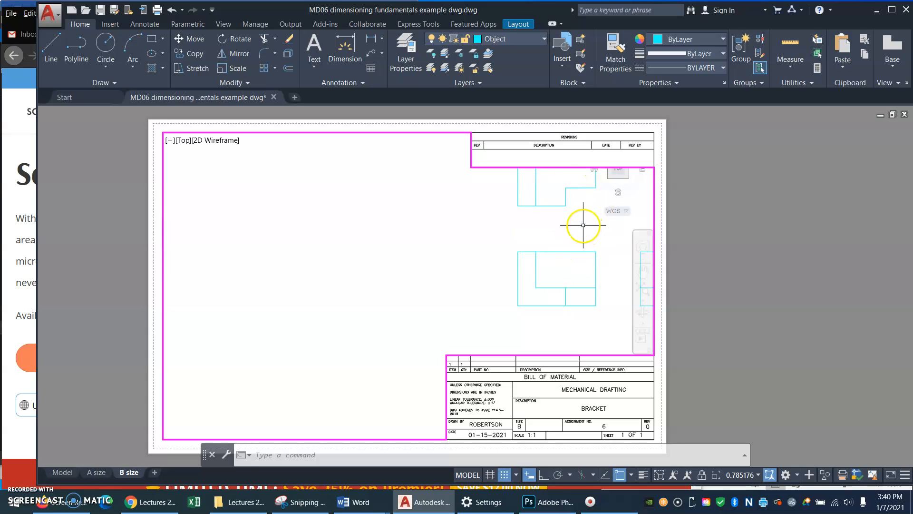
{"action": "type", "text": "p"}
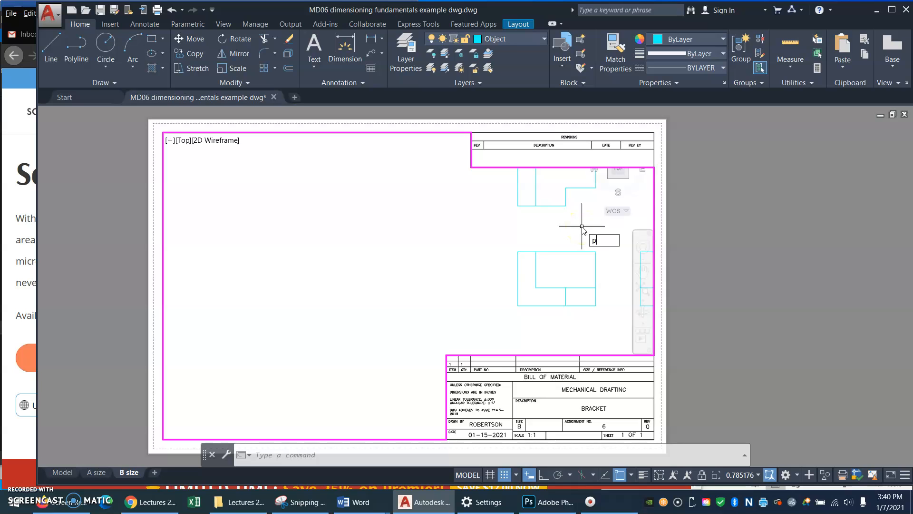
{"action": "key", "text": "Return"}
{"action": "mouse_move", "coordinate": [581, 225]}
{"action": "left_mouse_down"}
{"action": "mouse_move", "coordinate": [355, 251]}
{"action": "mouse_move", "coordinate": [379, 243]}
{"action": "left_mouse_up"}
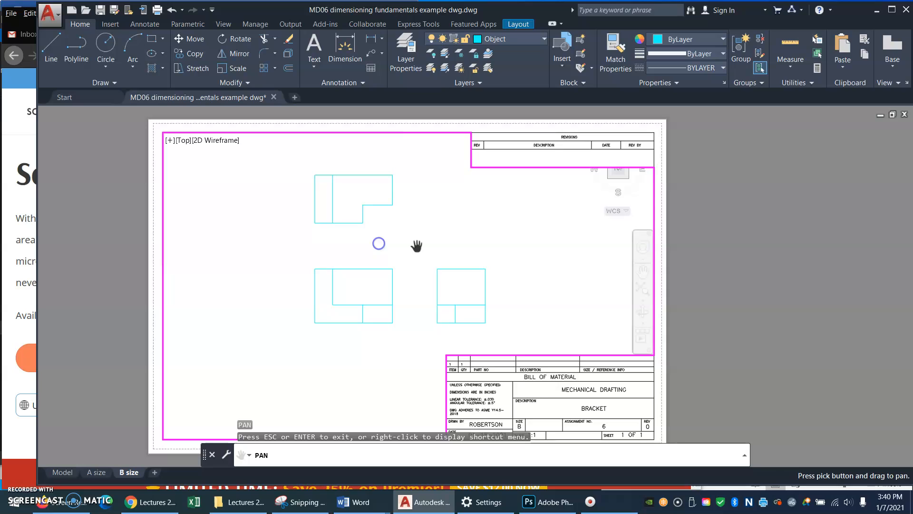
{"action": "key", "text": "Escape"}
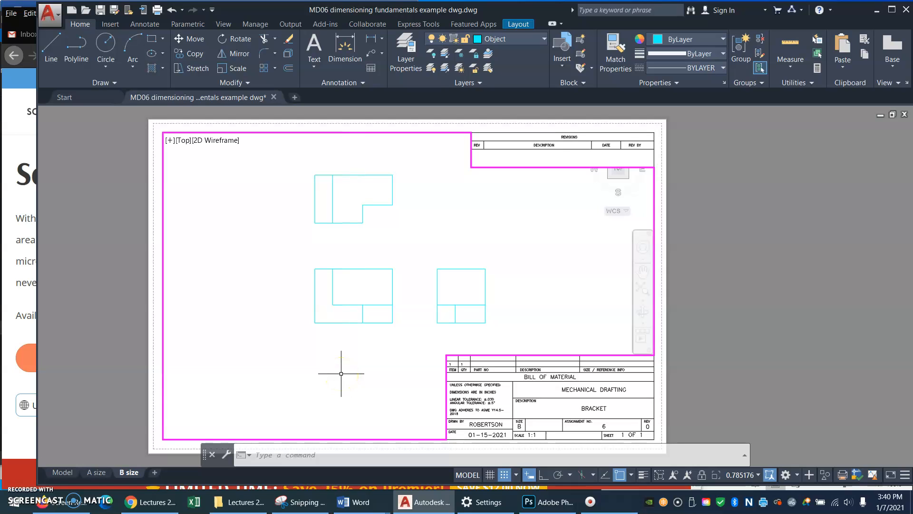
{"action": "type", "text": "Z"}
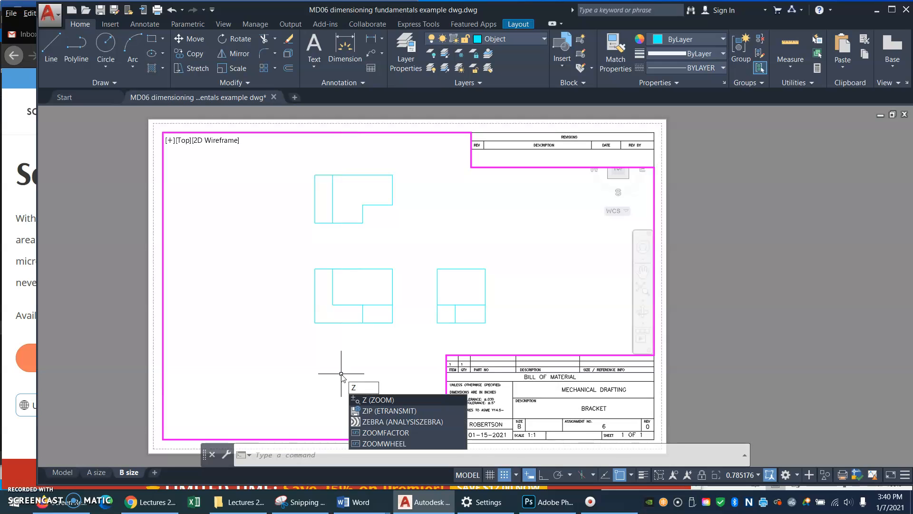
{"action": "key", "text": "Return"}
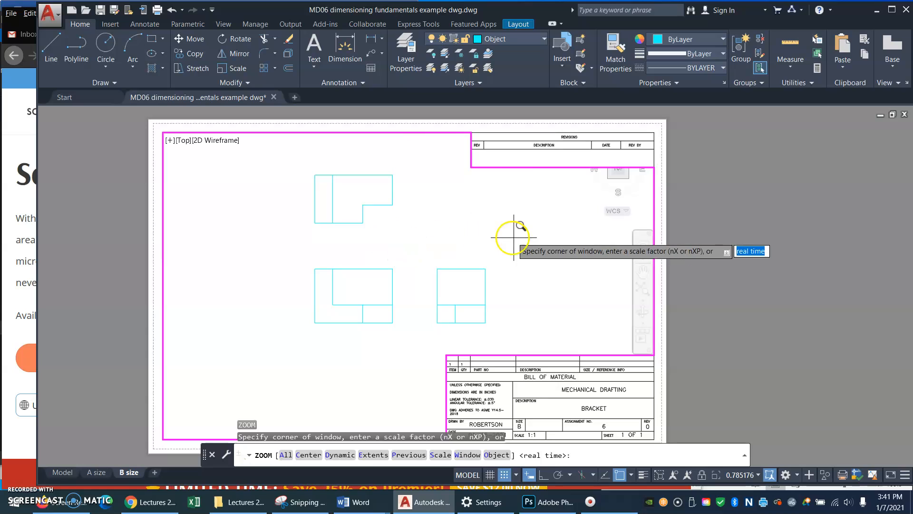
{"action": "key", "text": "Escape"}
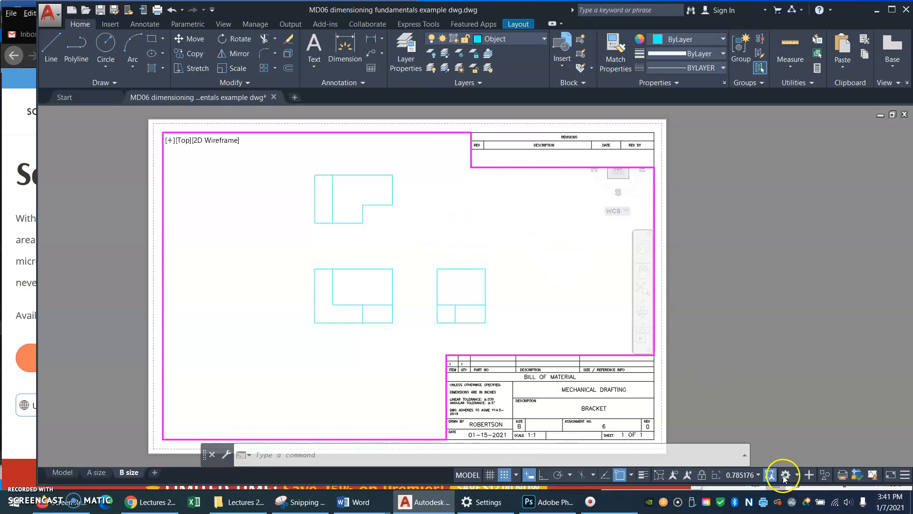
Set the viewport scale to 1:1 and return to paper space.
{"action": "left_click", "coordinate": [757, 475]}
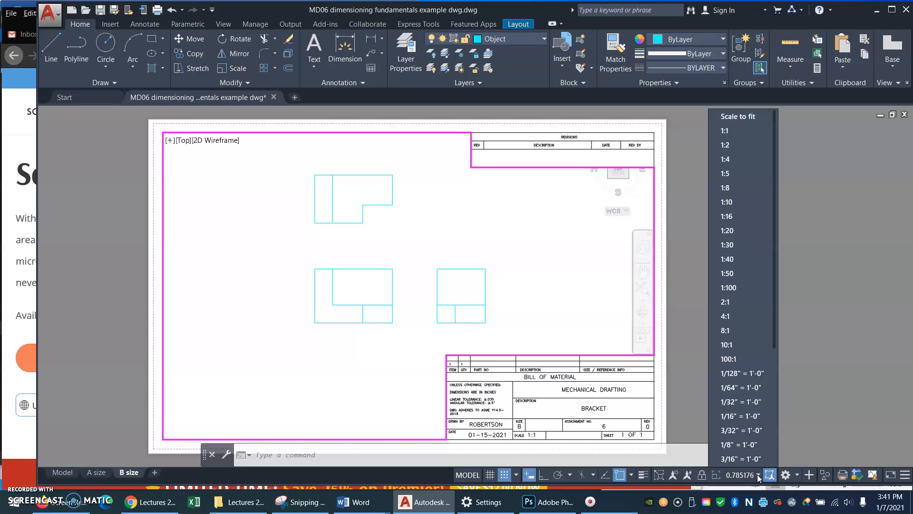
{"action": "left_click", "coordinate": [744, 386]}
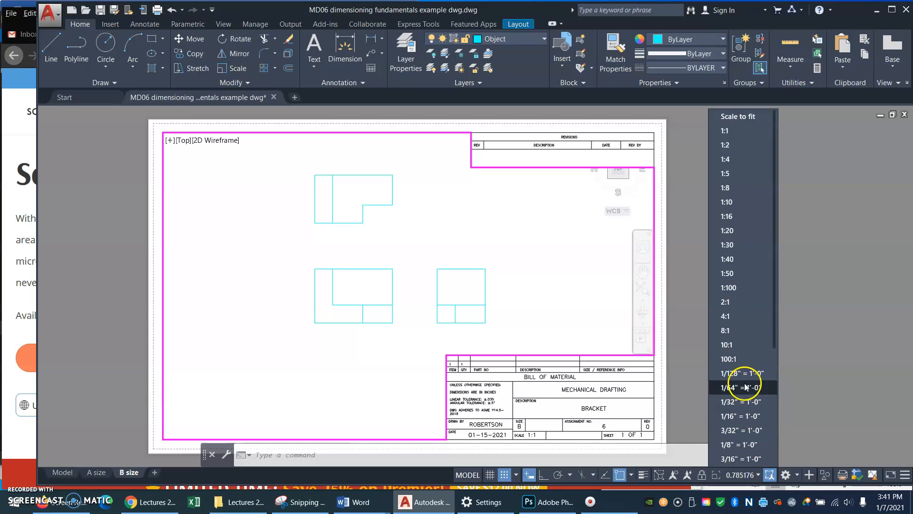
{"action": "left_click", "coordinate": [732, 131]}
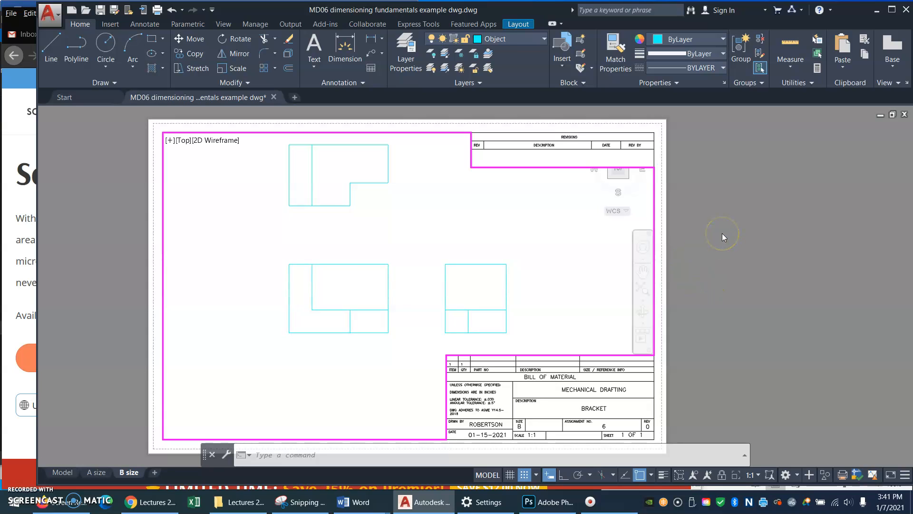
{"action": "double_click", "coordinate": [715, 207]}
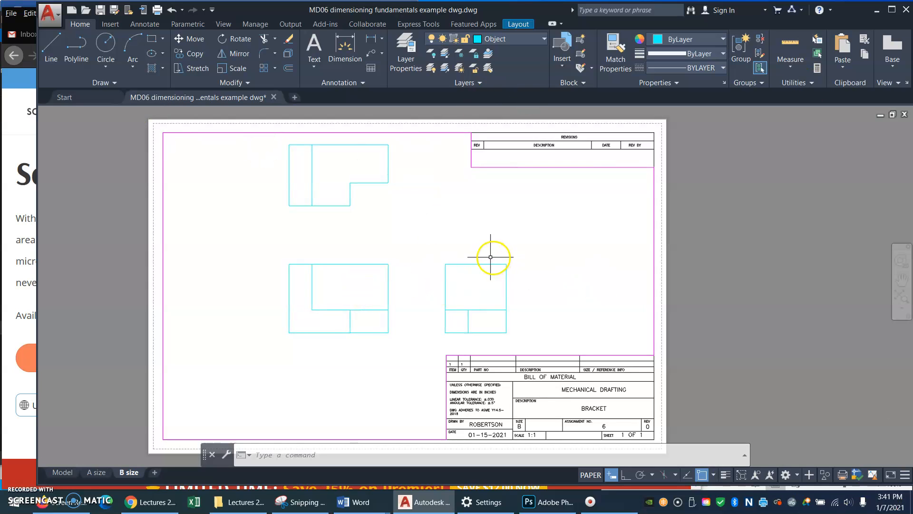
Switch to model space and make the Dimension layer current.
{"action": "mouse_move", "coordinate": [67, 478]}
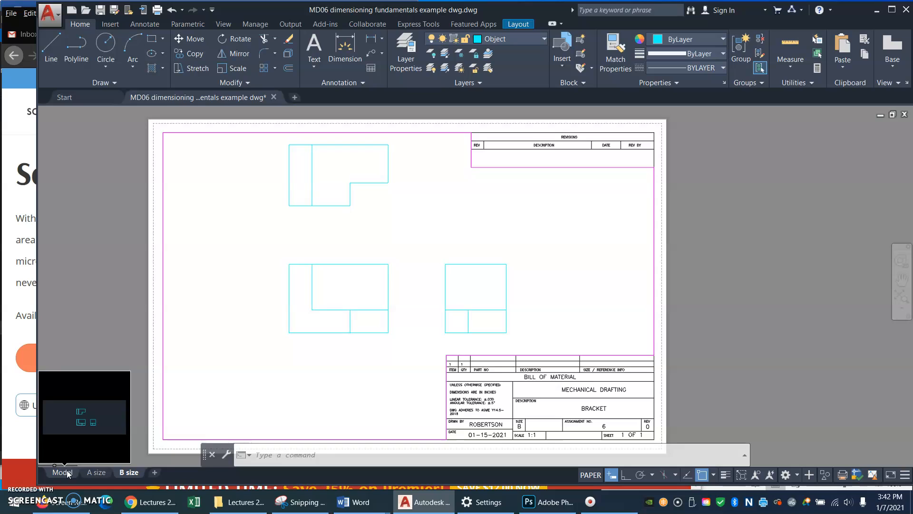
{"action": "left_click", "coordinate": [67, 472]}
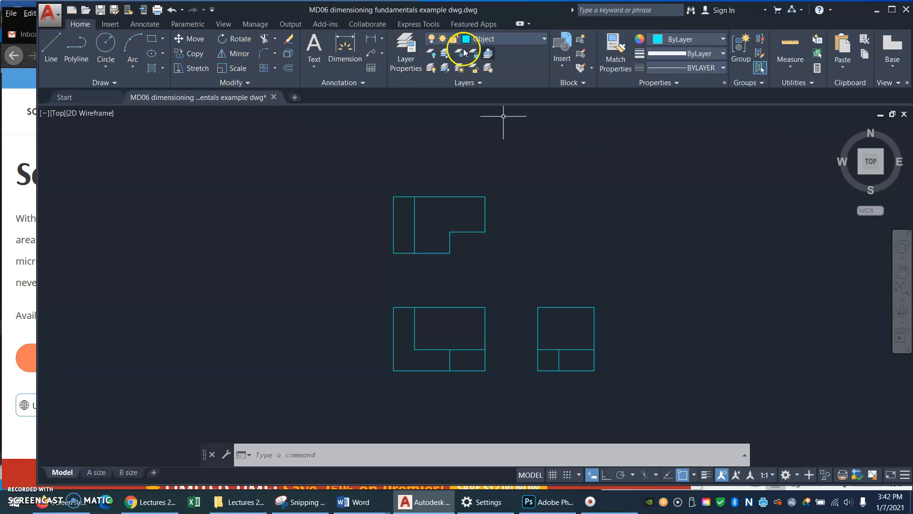
{"action": "left_click", "coordinate": [544, 39]}
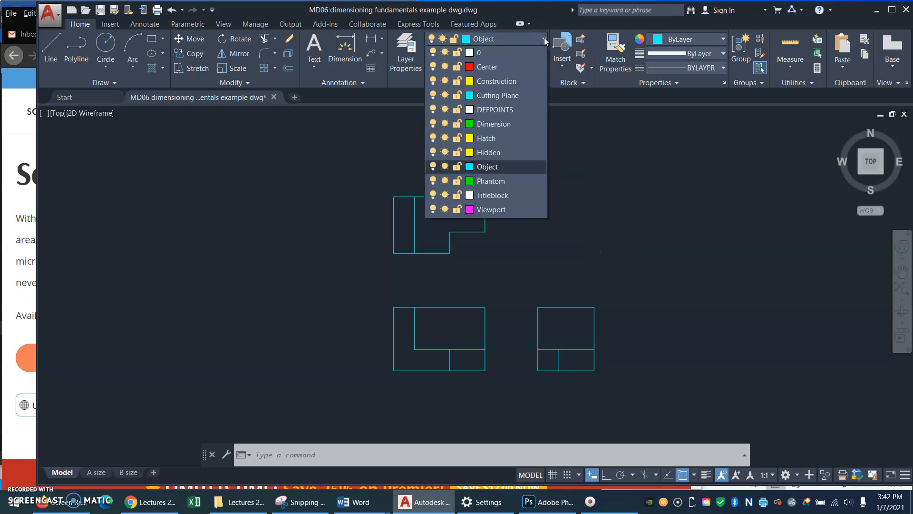
{"action": "left_click", "coordinate": [500, 124]}
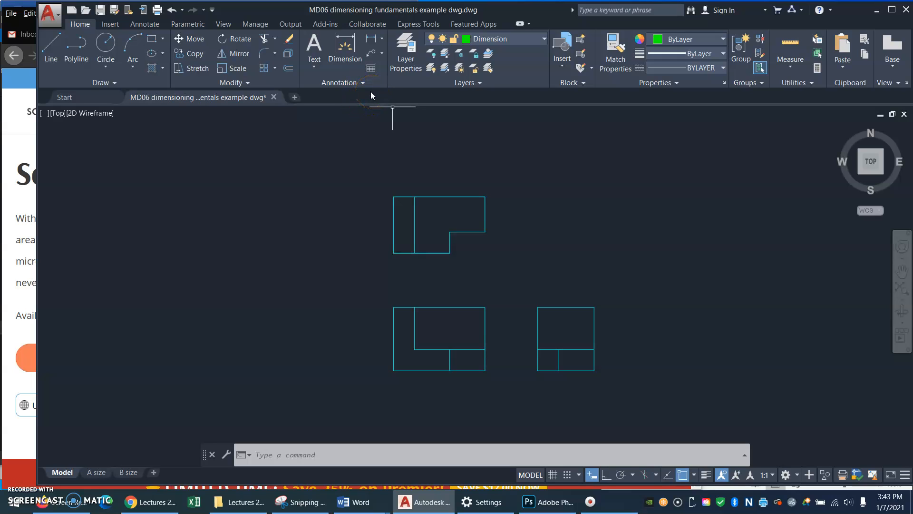
{"action": "left_click", "coordinate": [381, 39]}
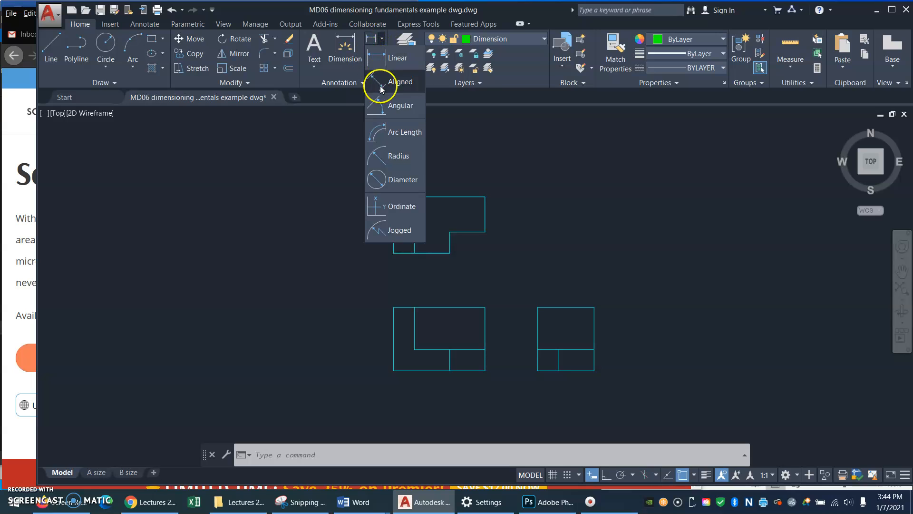
{"action": "left_click", "coordinate": [412, 181]}
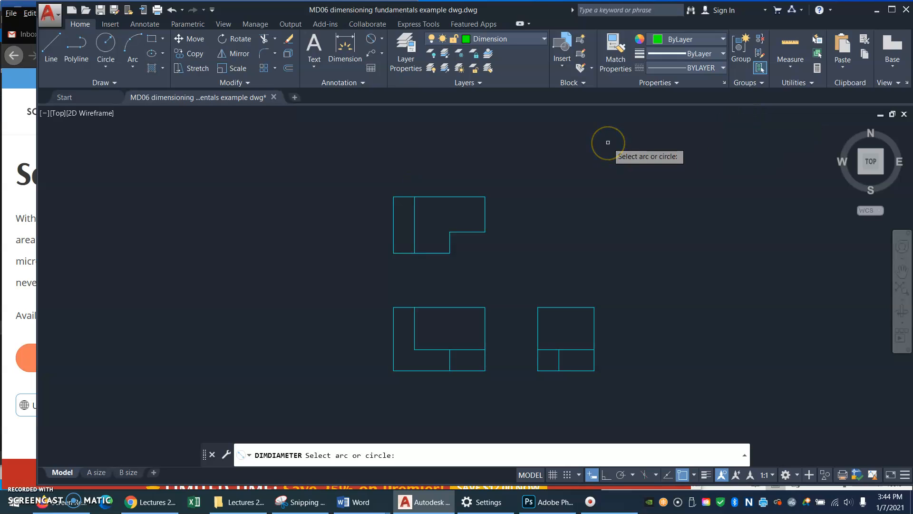
{"action": "key", "text": "Escape"}
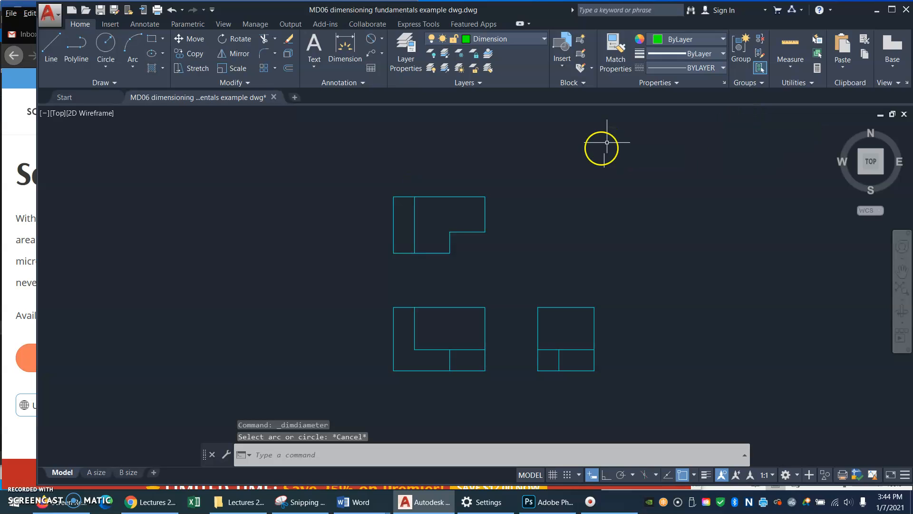
Add a horizontal linear dimension for the notch's width, placed below the notched corner of the top view.
{"action": "left_click", "coordinate": [383, 39]}
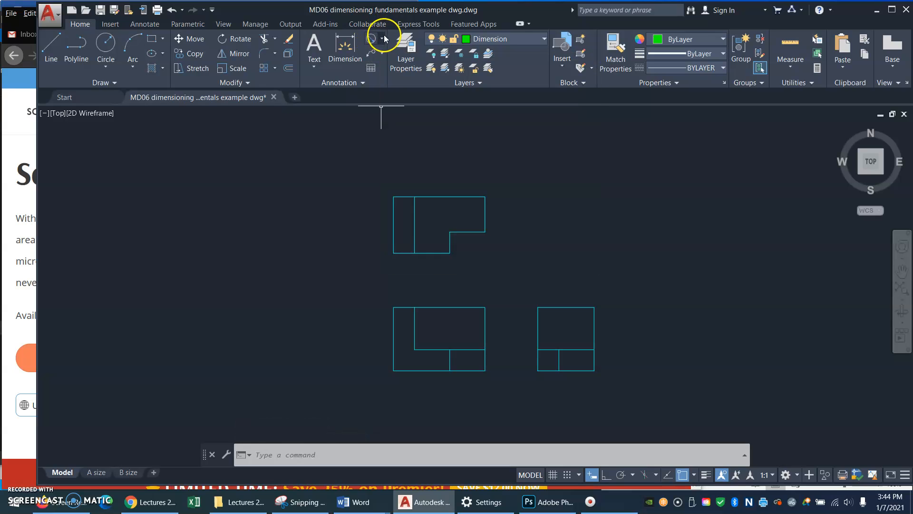
{"action": "left_click", "coordinate": [384, 40]}
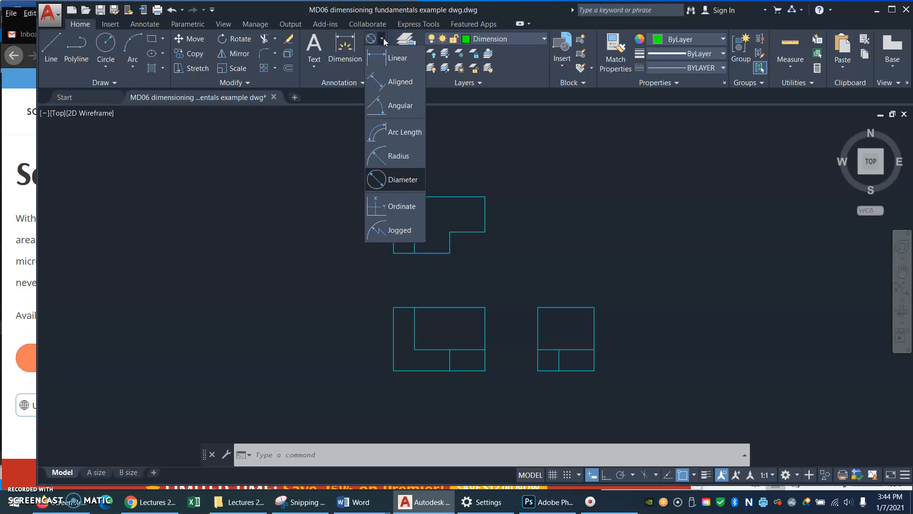
{"action": "left_click", "coordinate": [398, 59]}
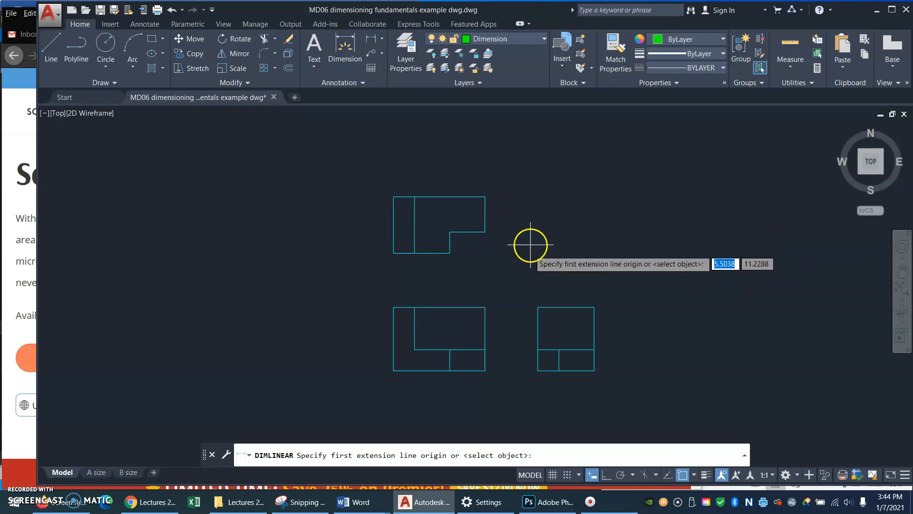
{"action": "left_click", "coordinate": [450, 252]}
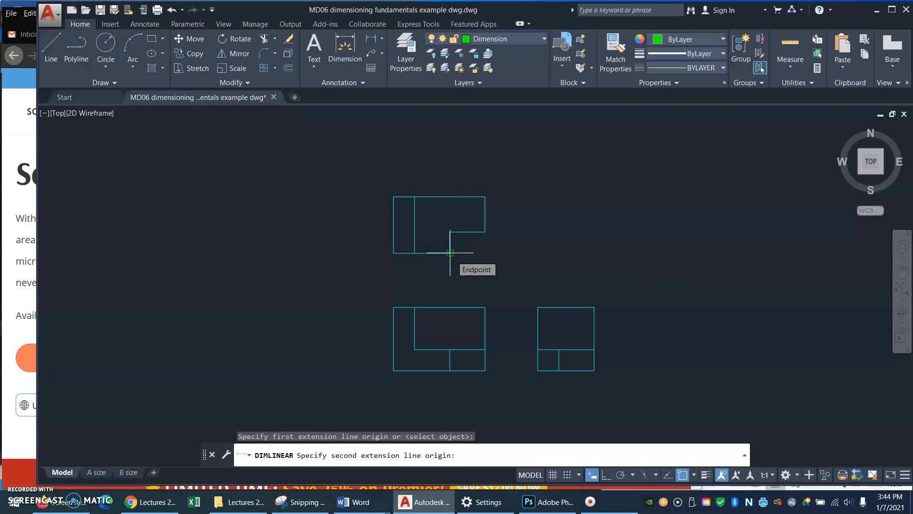
{"action": "left_click", "coordinate": [485, 235]}
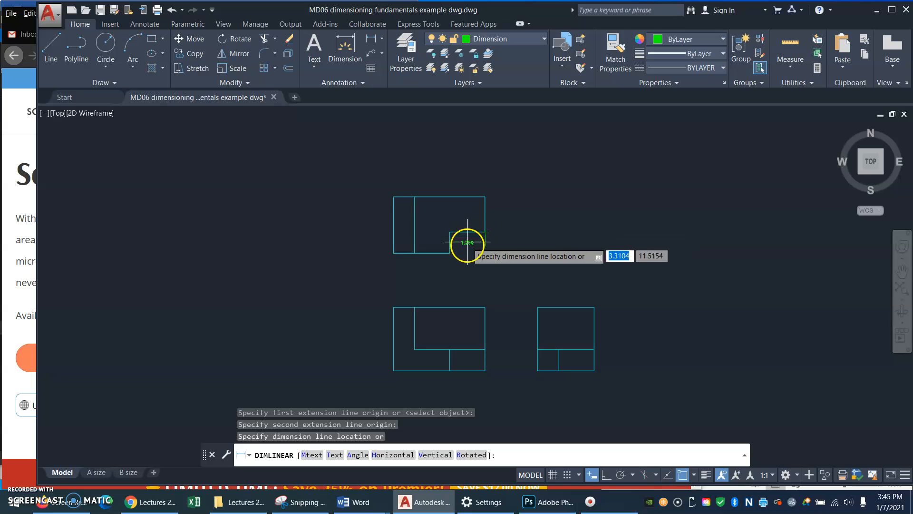
{"action": "left_click", "coordinate": [476, 268]}
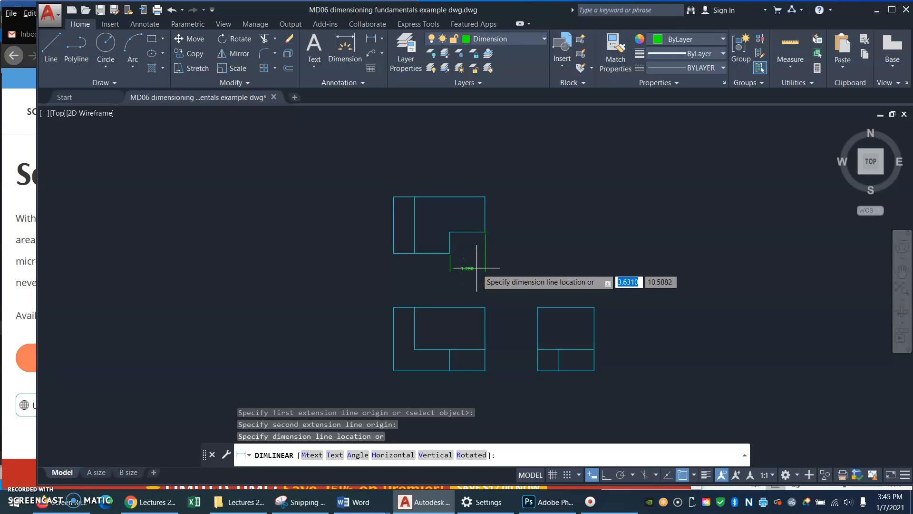
{"action": "left_click", "coordinate": [476, 267]}
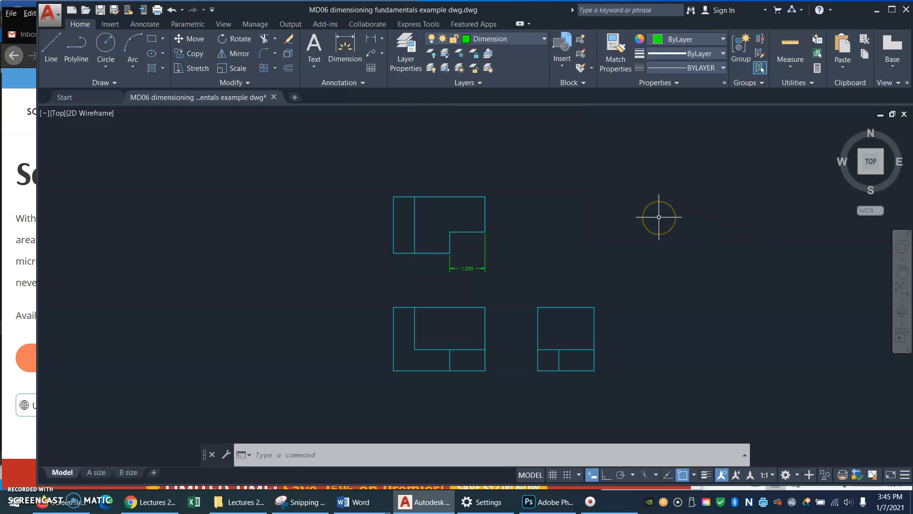
Add a vertical linear dimension to the top view's right edge above the notch, entering .4 for the dimension line location.
{"action": "key", "text": "Return"}
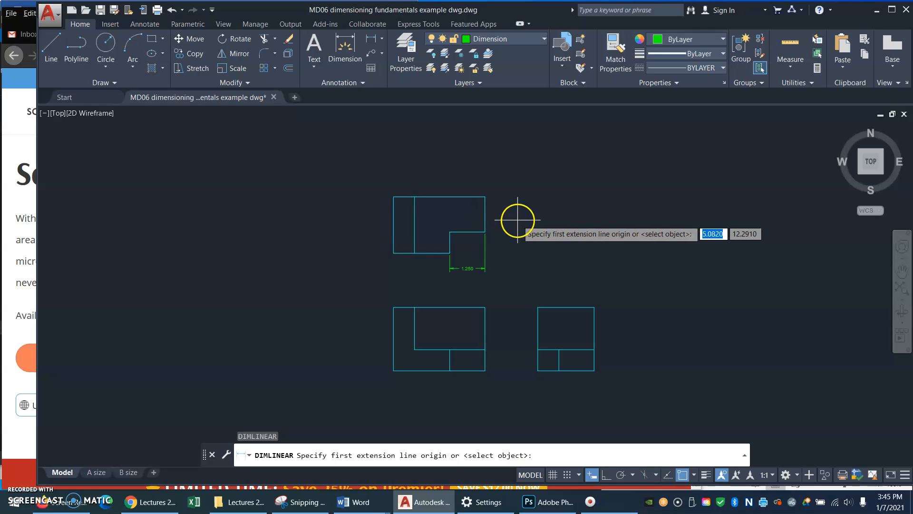
{"action": "left_click", "coordinate": [485, 195]}
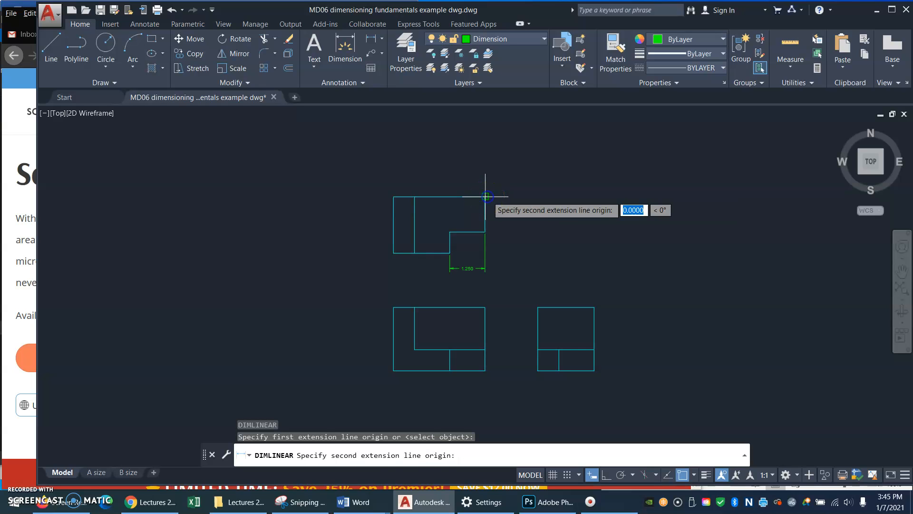
{"action": "left_click", "coordinate": [485, 232]}
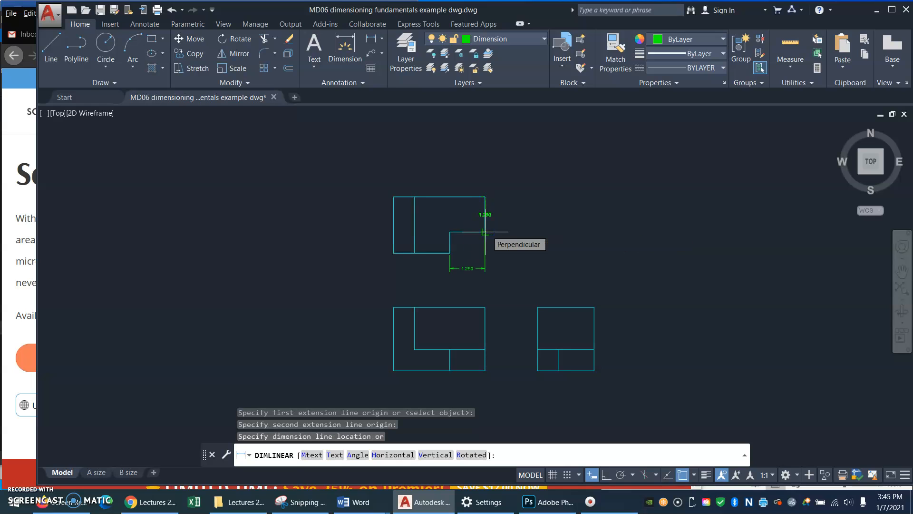
{"action": "left_click", "coordinate": [496, 232]}
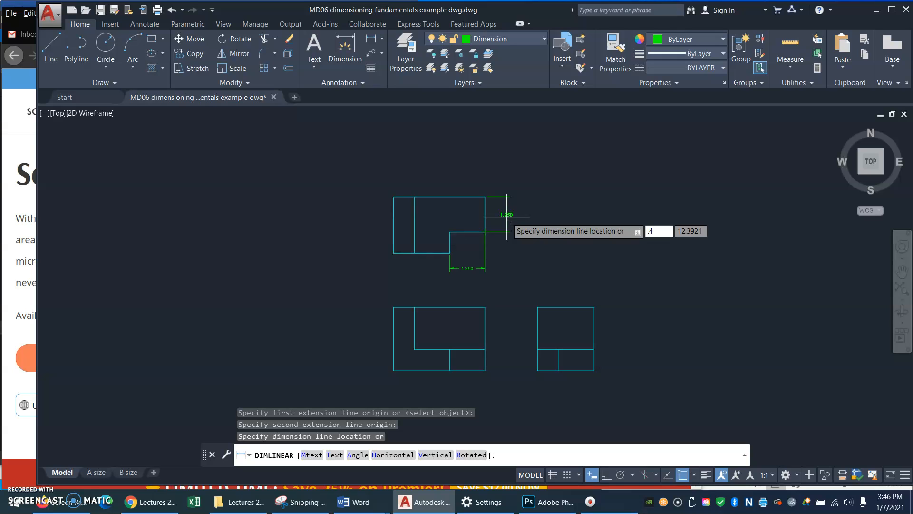
{"action": "key", "text": "Return"}
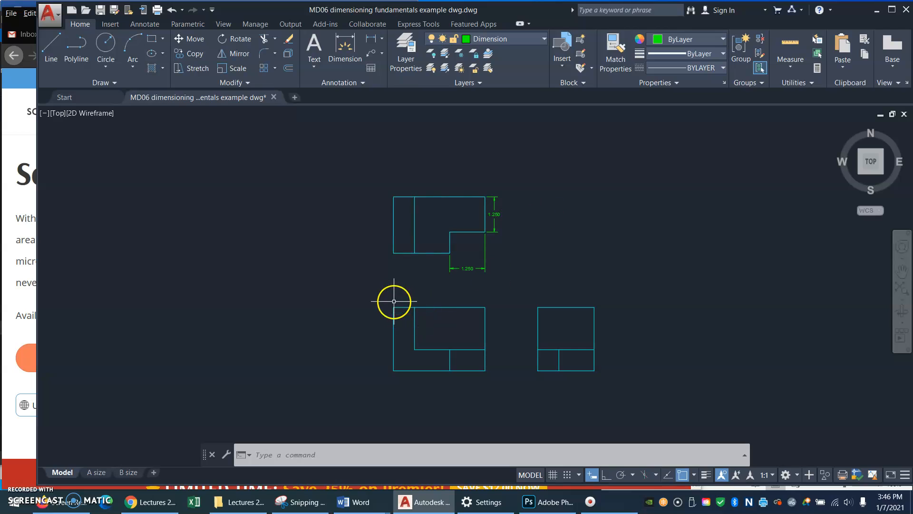
Stretch the vertical dimension line farther out from the top view's right edge and deselect it.
{"action": "left_click", "coordinate": [494, 204]}
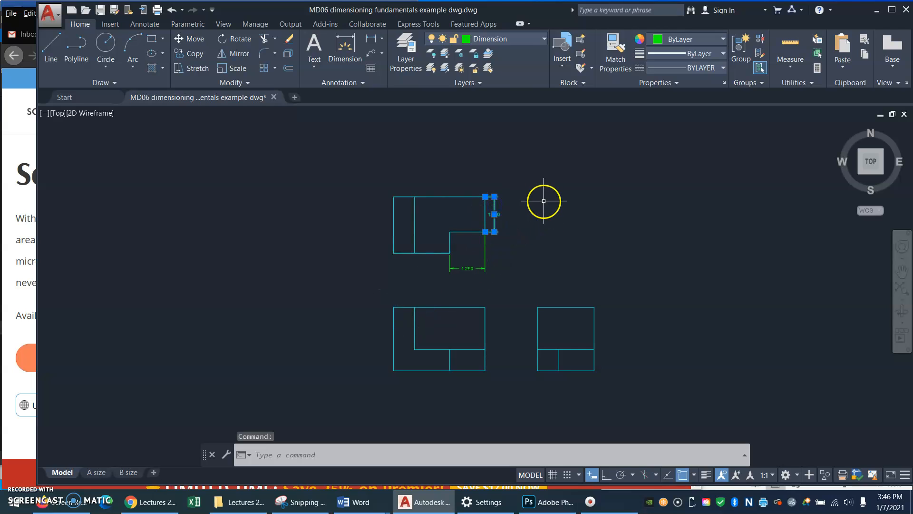
{"action": "left_click", "coordinate": [494, 197]}
{"action": "left_click", "coordinate": [504, 196]}
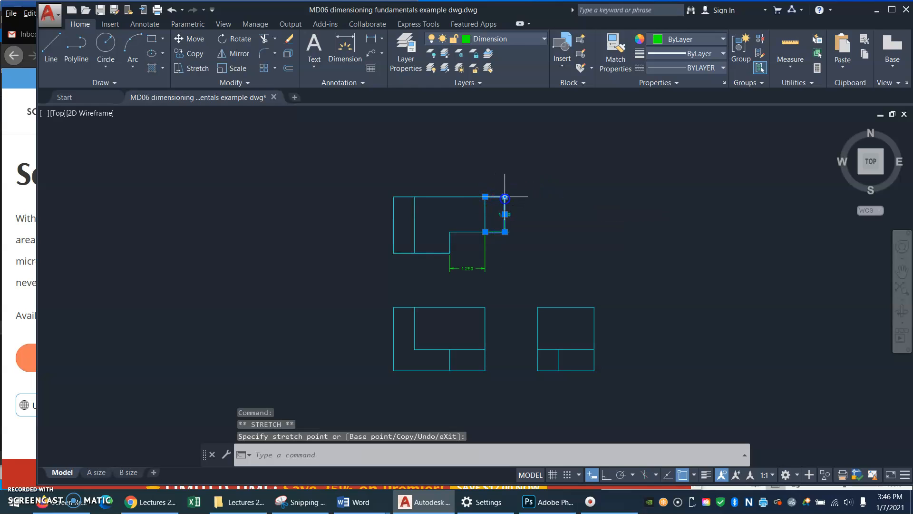
{"action": "key", "text": "Escape"}
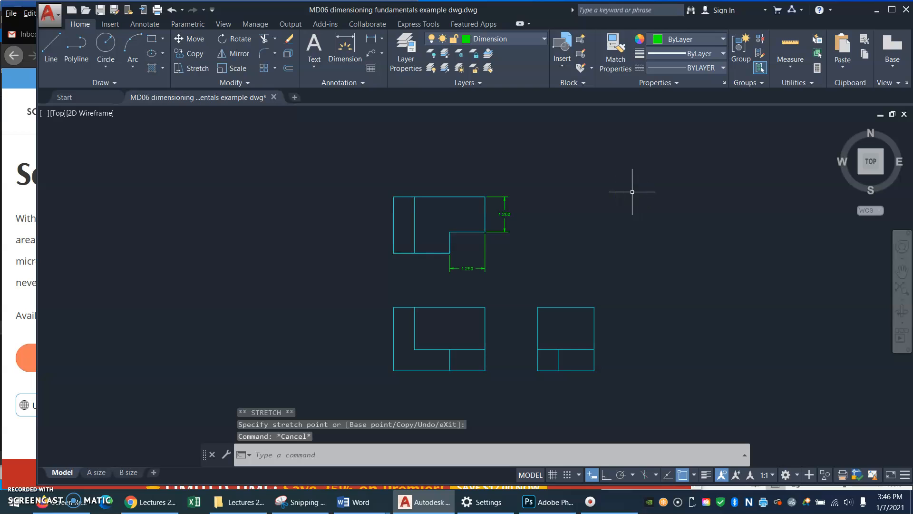
Add a vertical linear dimension for the top view's overall depth, placed outside the shorter vertical dimension on its right side.
{"action": "left_click", "coordinate": [574, 170]}
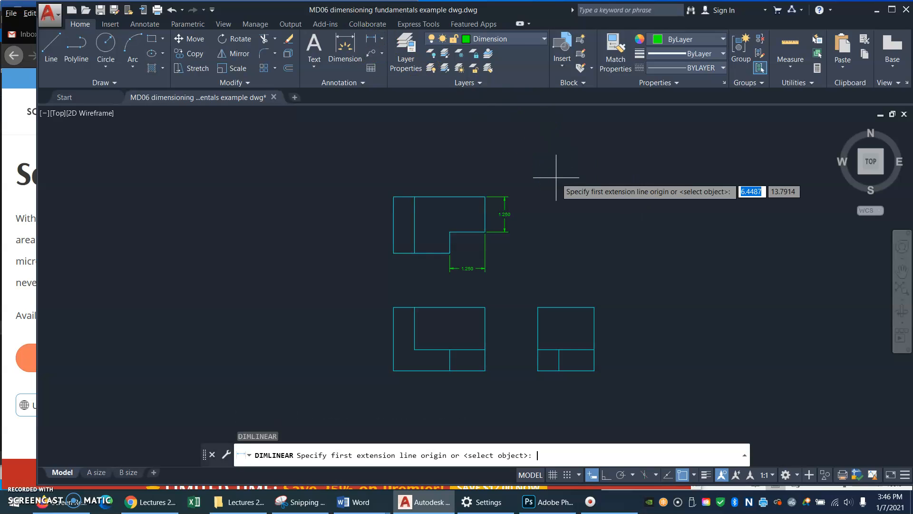
{"action": "left_click", "coordinate": [485, 196]}
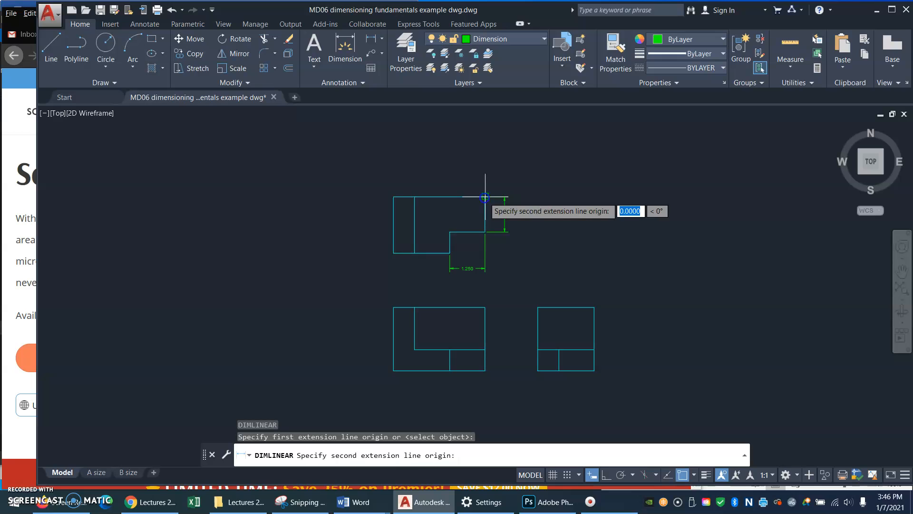
{"action": "left_click", "coordinate": [450, 253]}
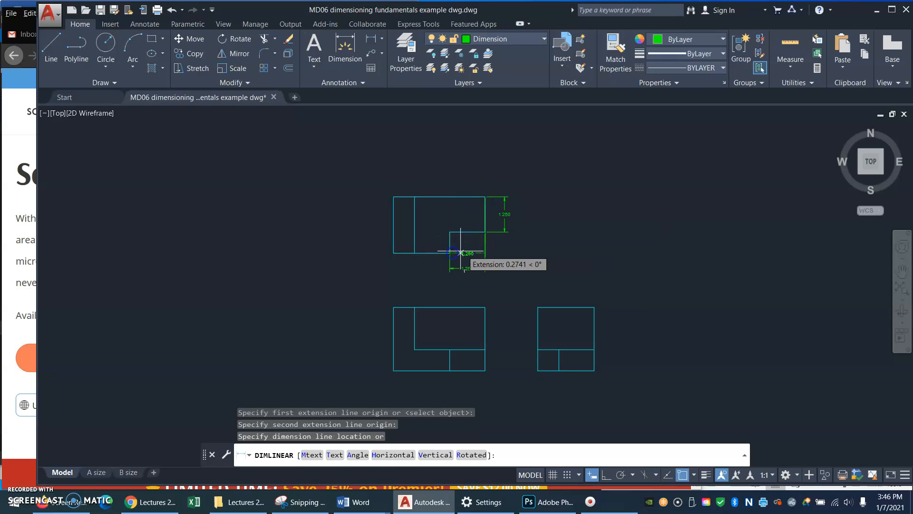
{"action": "left_click", "coordinate": [526, 243]}
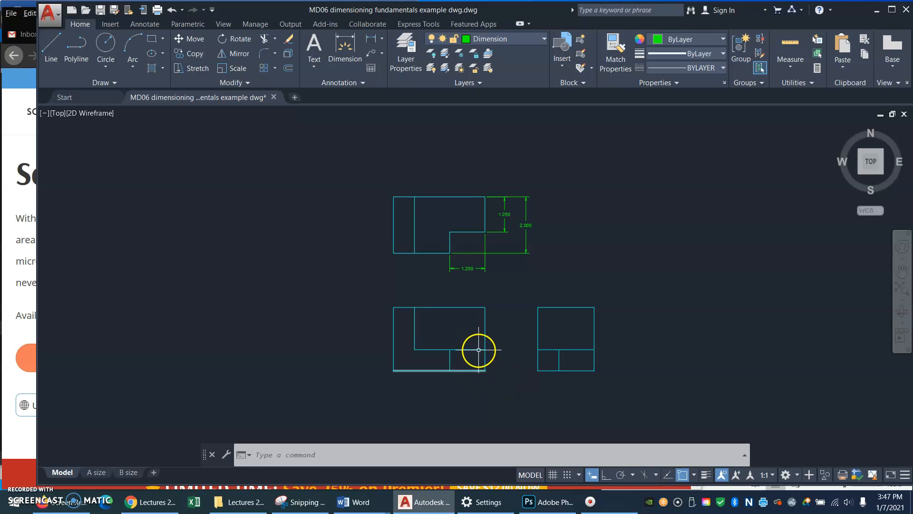
Add a vertical linear dimension for the base thickness, placed just outside the front view's right edge.
{"action": "key", "text": "Return"}
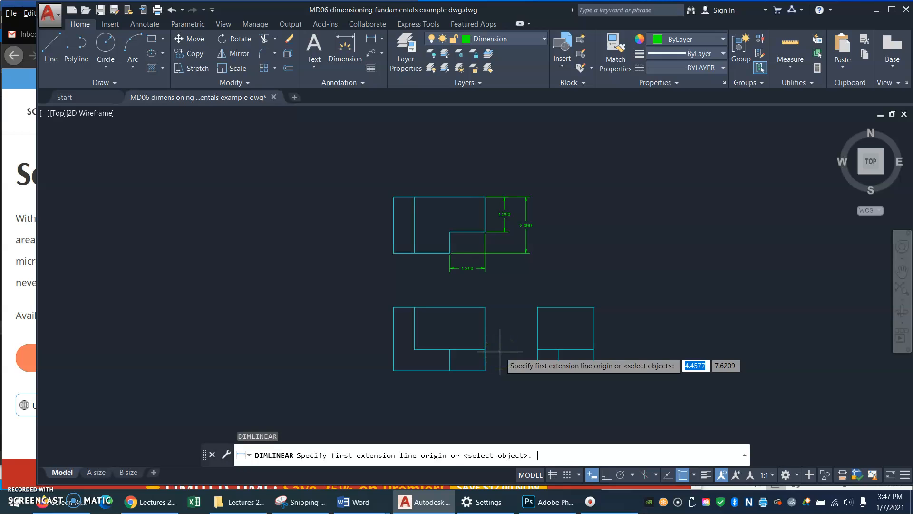
{"action": "left_click", "coordinate": [485, 348]}
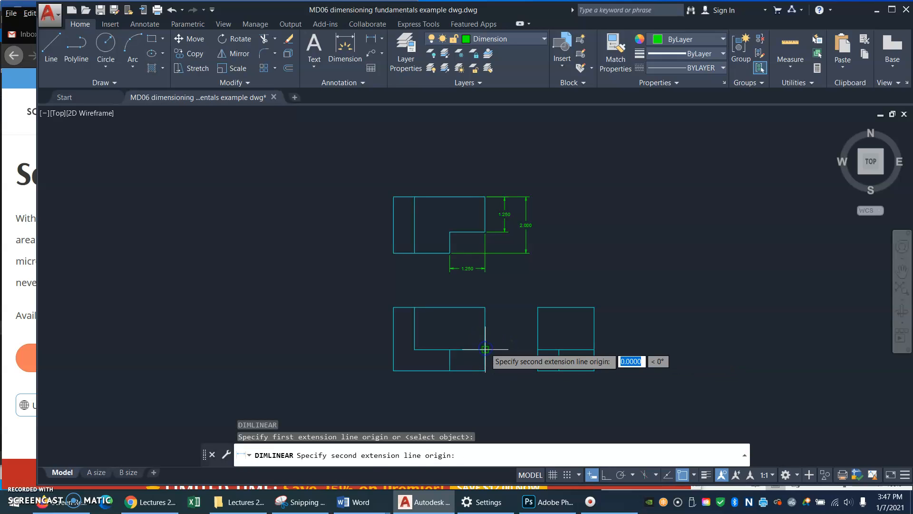
{"action": "left_click", "coordinate": [486, 369]}
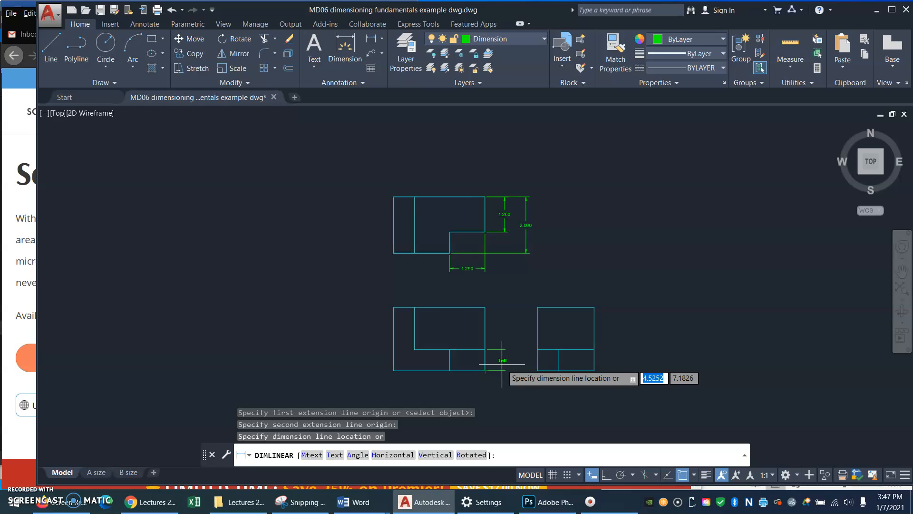
{"action": "left_click", "coordinate": [502, 363]}
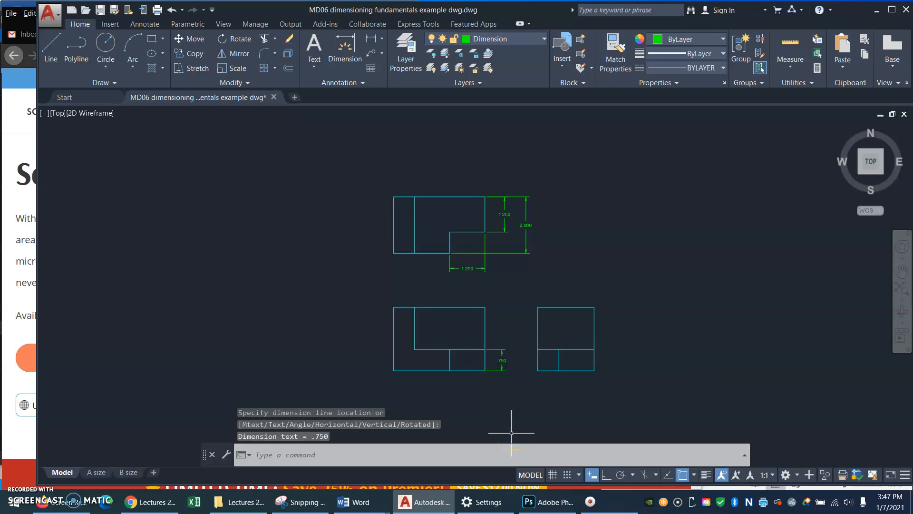
Add a vertical linear dimension for the front view's overall height, placed outside the base thickness dimension.
{"action": "key", "text": "Return"}
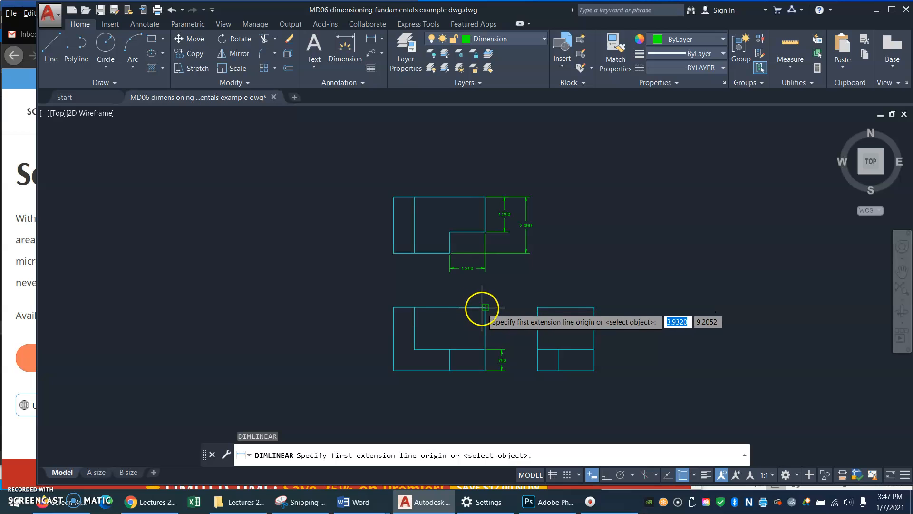
{"action": "left_click", "coordinate": [485, 307]}
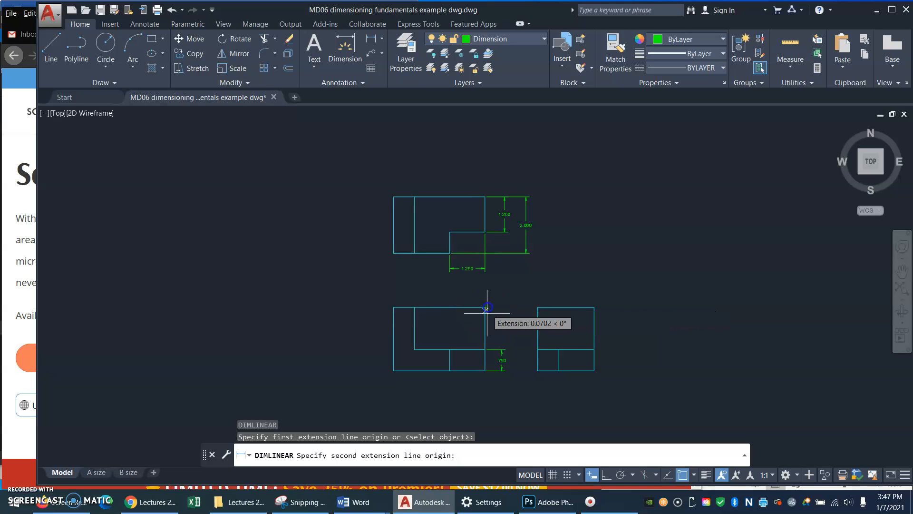
{"action": "left_click", "coordinate": [484, 370]}
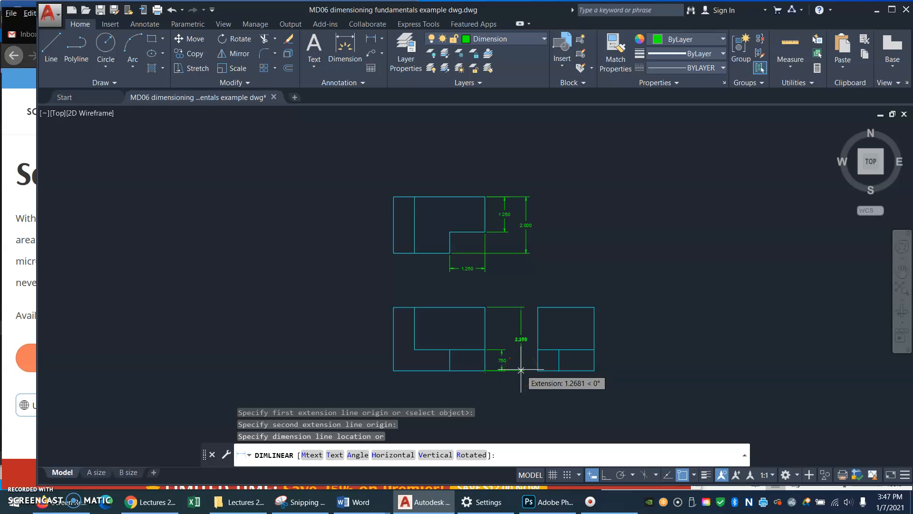
{"action": "left_click", "coordinate": [520, 370]}
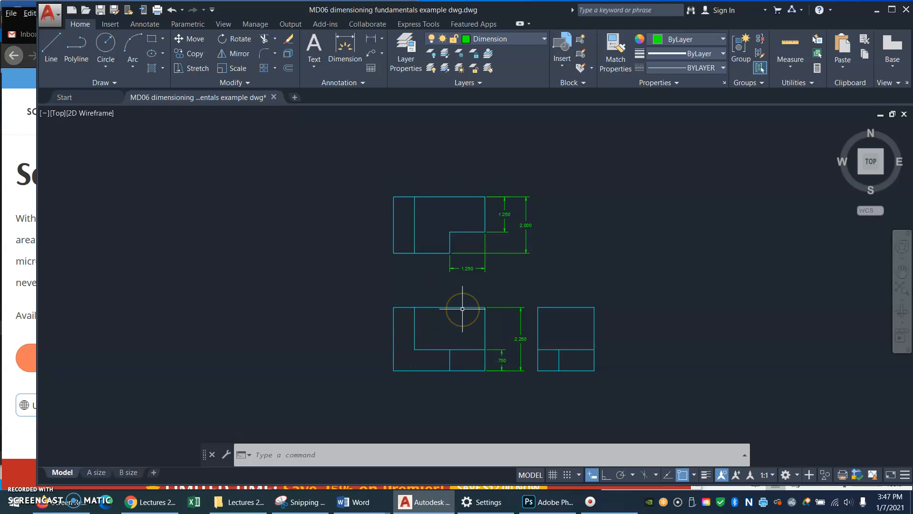
Add a horizontal linear dimension for the upright's thickness, placed just above the front view's upper left corner.
{"action": "key", "text": "Return"}
{"action": "left_click", "coordinate": [414, 306]}
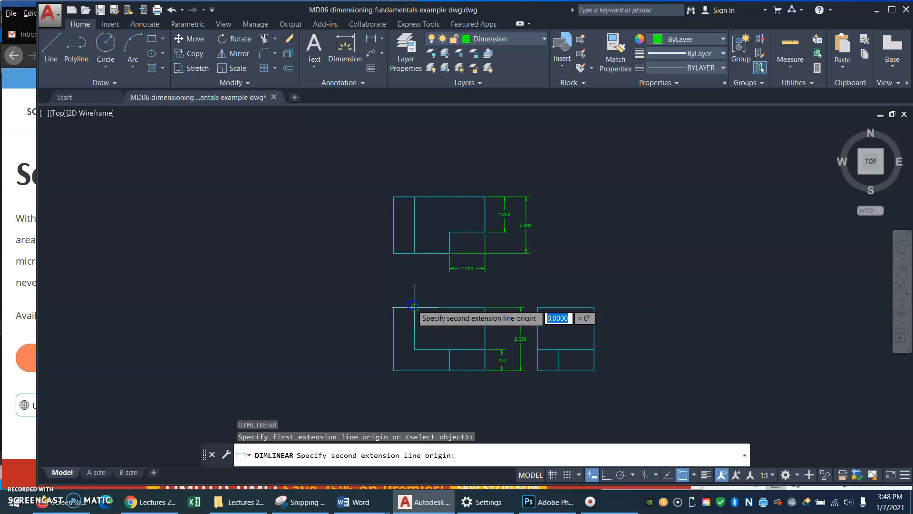
{"action": "left_click", "coordinate": [394, 307]}
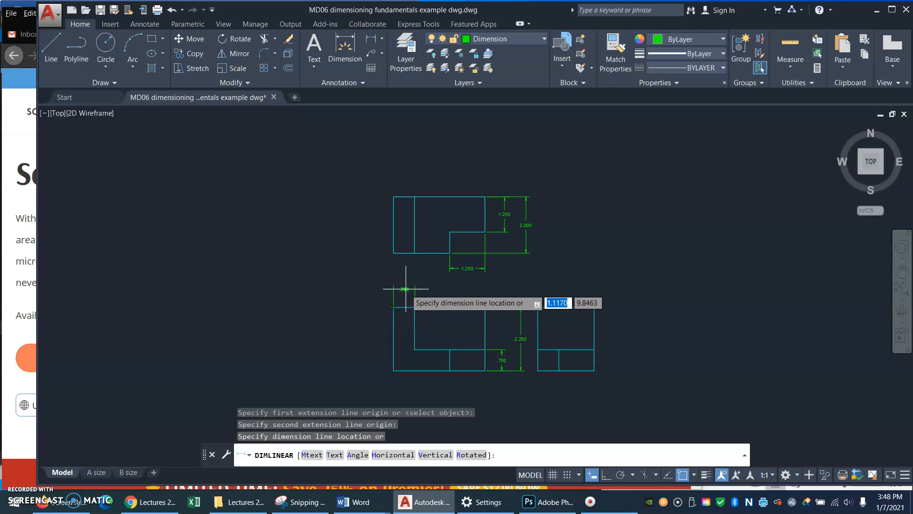
{"action": "left_click", "coordinate": [406, 291]}
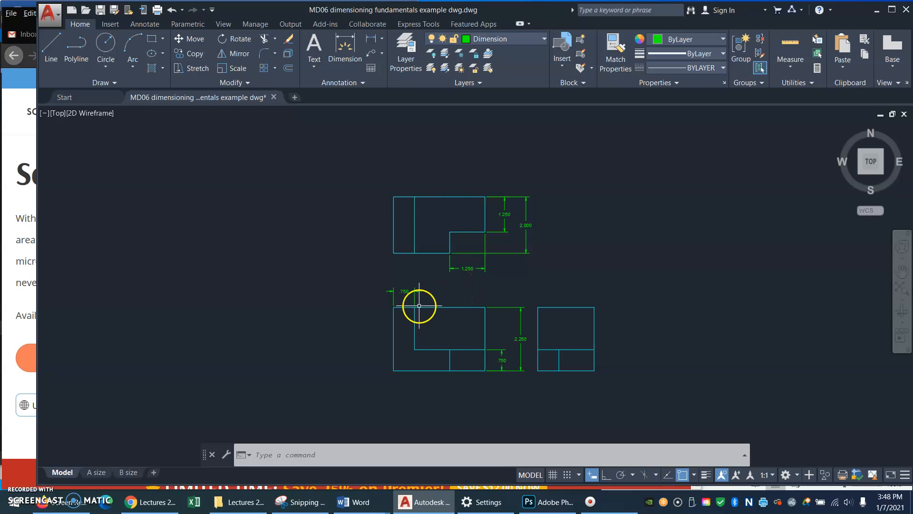
Add a horizontal linear dimension for the front view's overall width, placed above the upright thickness dimension.
{"action": "key", "text": "Return"}
{"action": "left_click", "coordinate": [393, 307]}
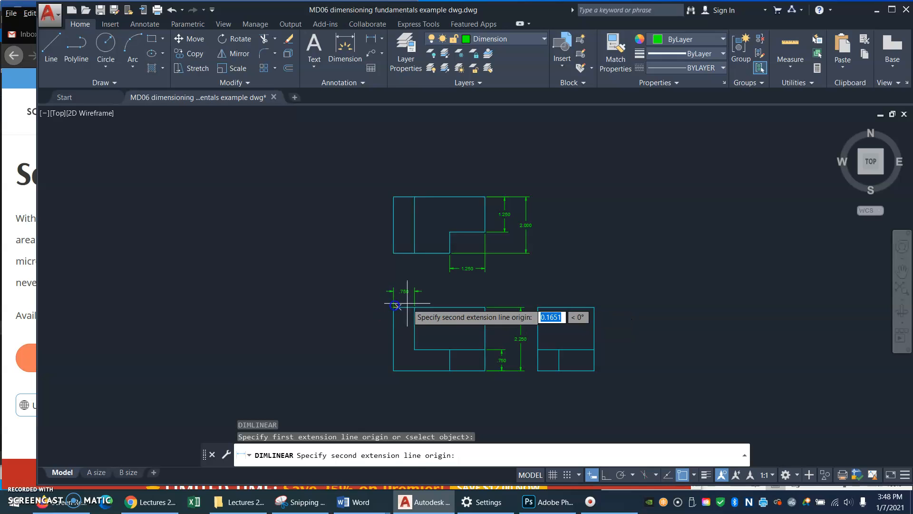
{"action": "left_click", "coordinate": [485, 306]}
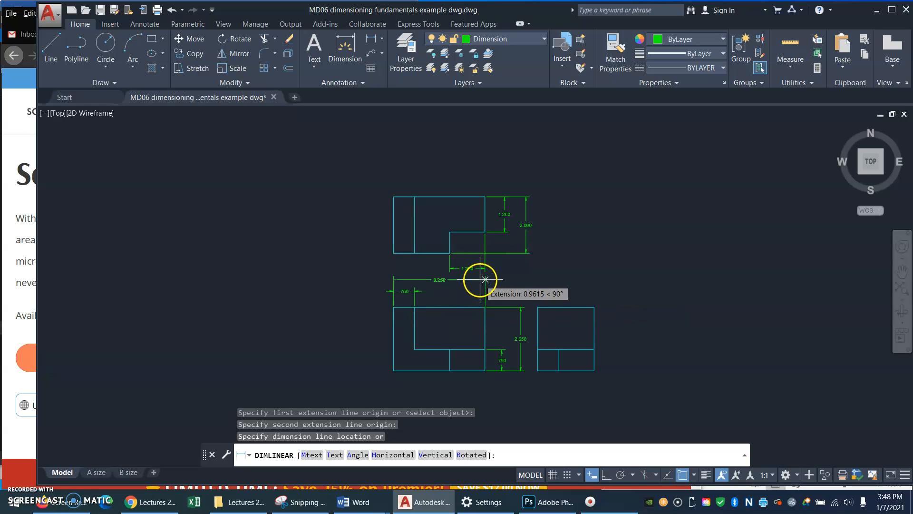
{"action": "left_click", "coordinate": [480, 279]}
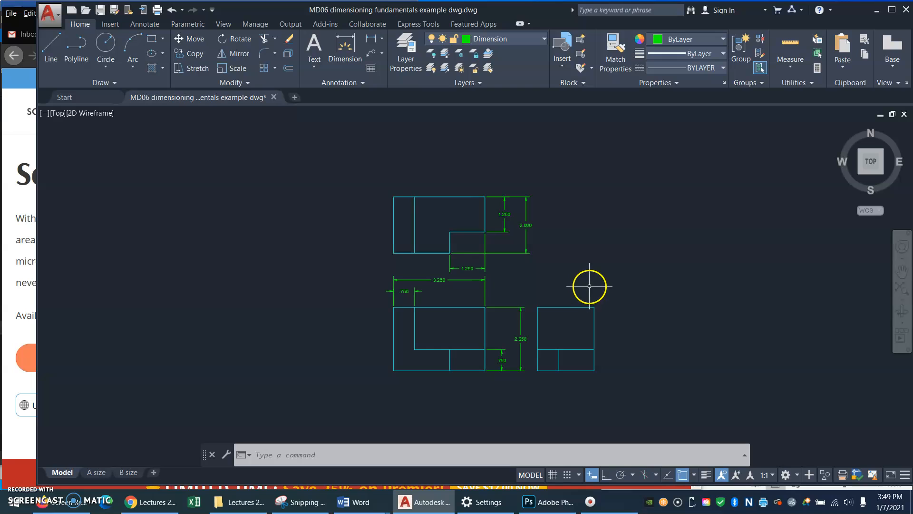
Try a horizontal linear dimension for the overall width above the right side view and undo it.
{"action": "key", "text": "Return"}
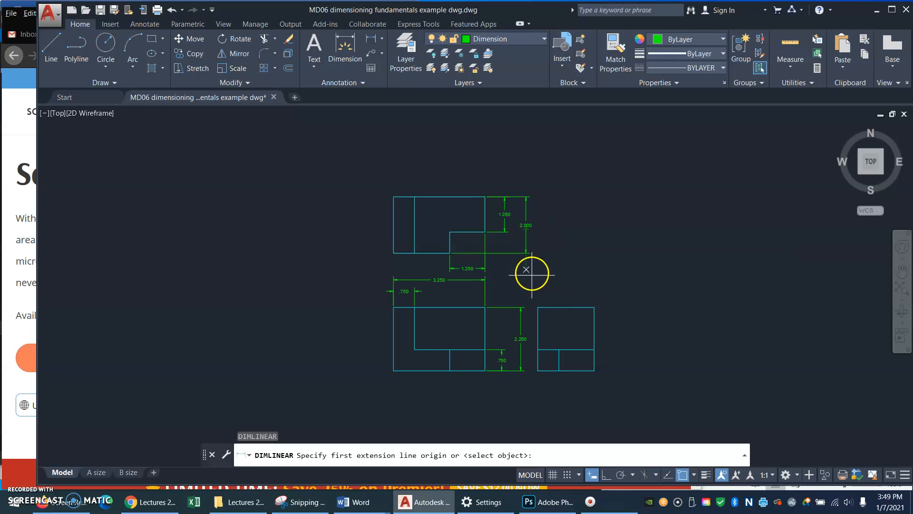
{"action": "left_click", "coordinate": [538, 307]}
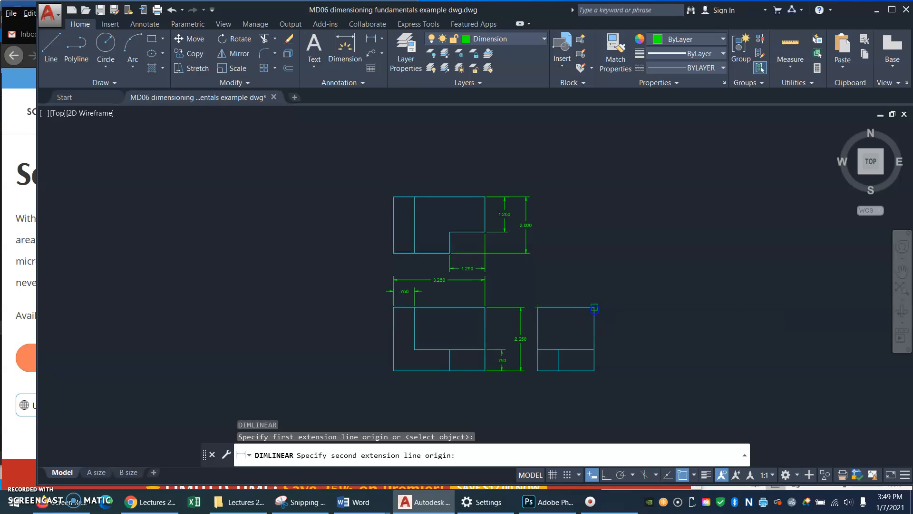
{"action": "left_click", "coordinate": [594, 308]}
{"action": "left_click", "coordinate": [584, 285]}
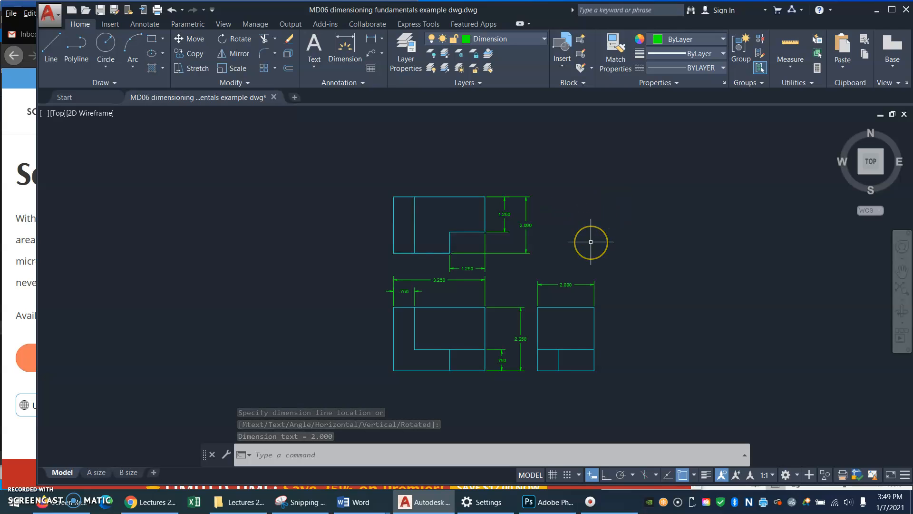
{"action": "key", "text": "ctrl+z"}
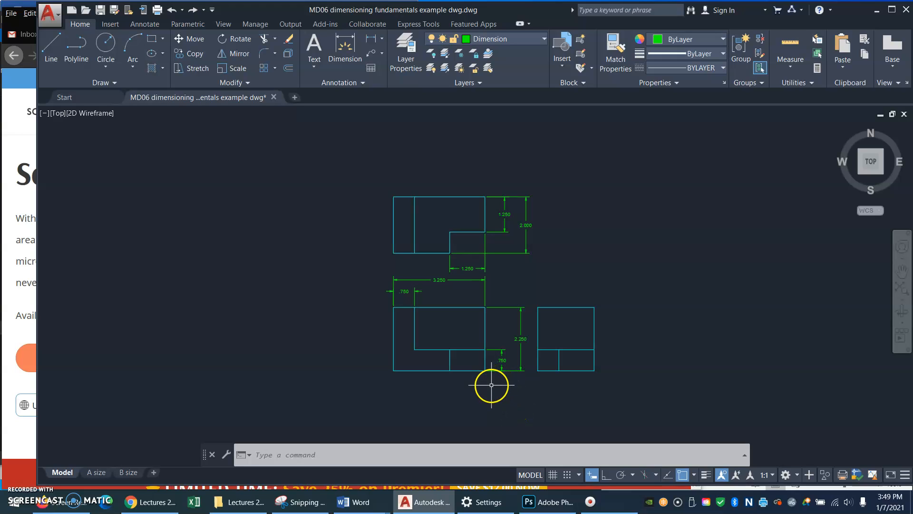
{"action": "type", "text": "DIST"}
{"action": "key", "text": "Return"}
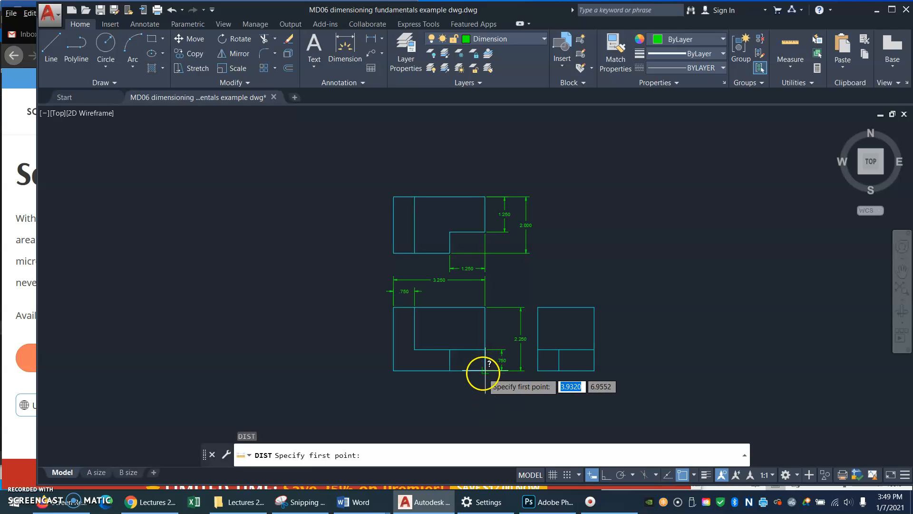
{"action": "left_click", "coordinate": [484, 371]}
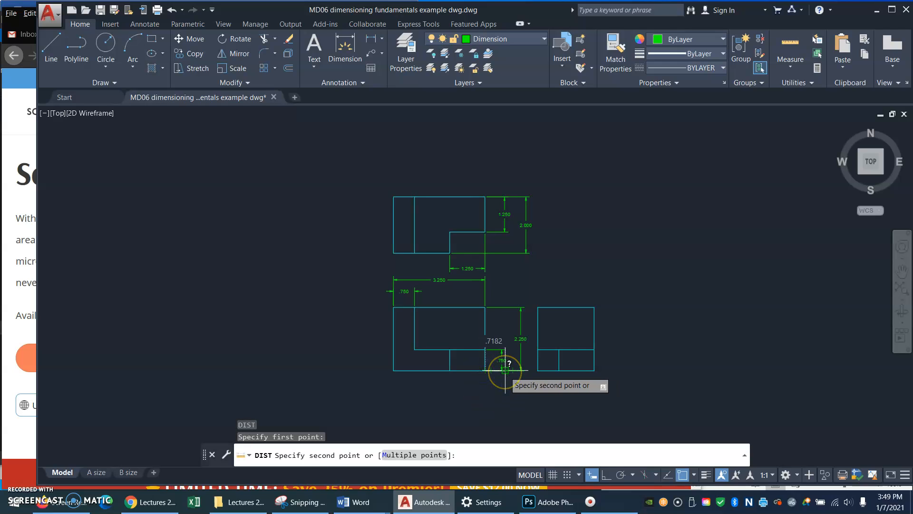
{"action": "key", "text": "Escape"}
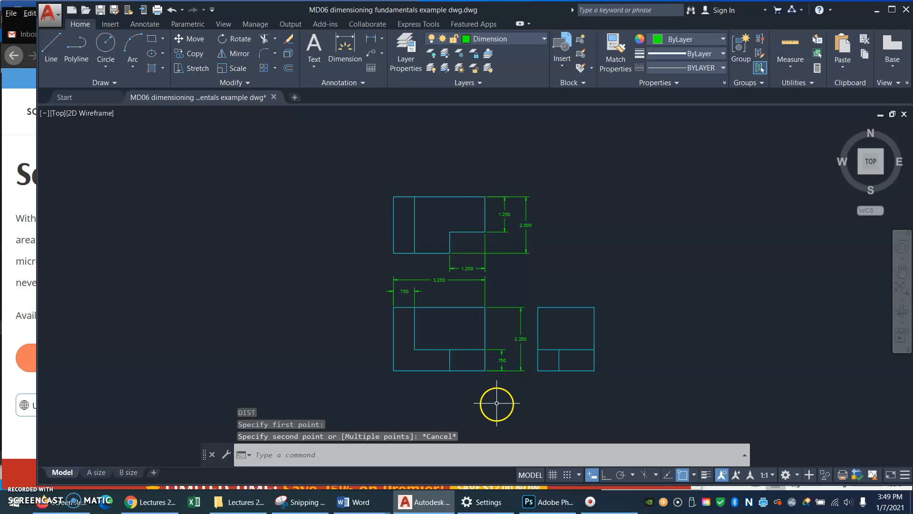
{"action": "left_click", "coordinate": [524, 270]}
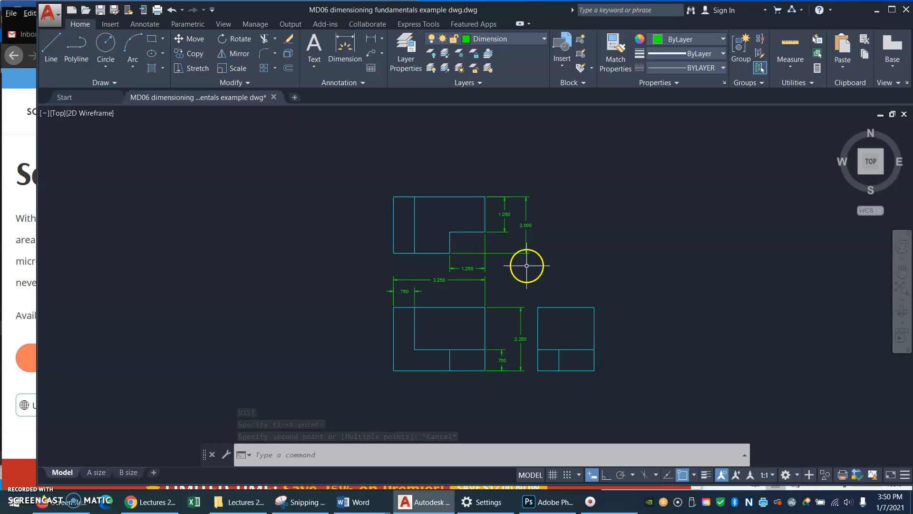
Offset the upper segment of the front view's right edge outward by .75 as a spacing guide.
{"action": "type", "text": "o"}
{"action": "key", "text": "Return"}
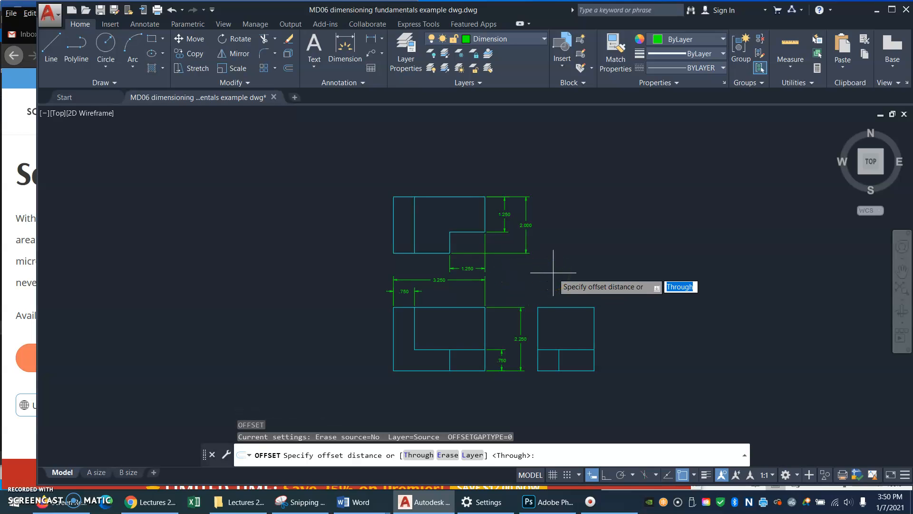
{"action": "type", "text": ".75"}
{"action": "key", "text": "Return"}
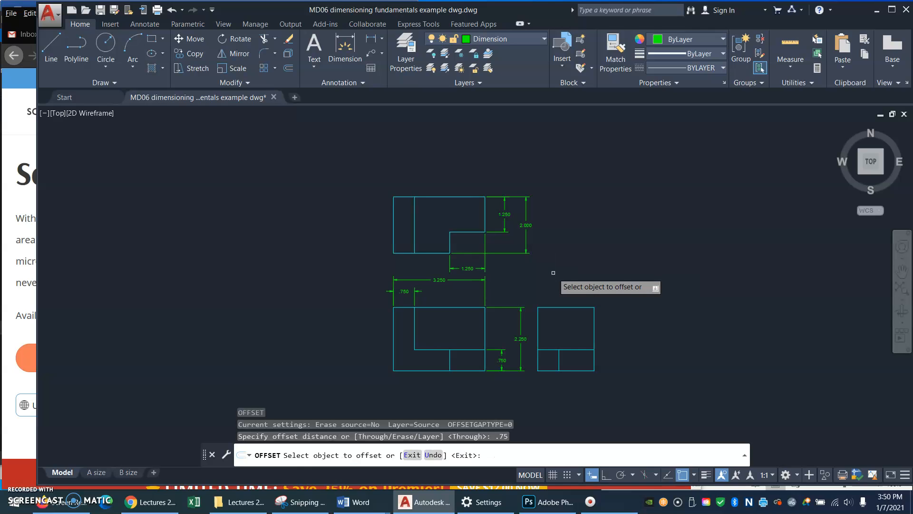
{"action": "left_click", "coordinate": [483, 326]}
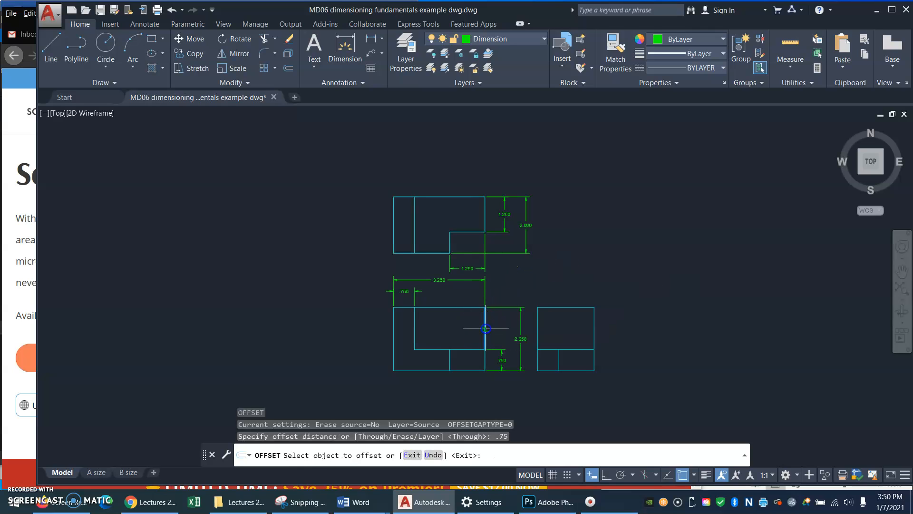
{"action": "left_click", "coordinate": [510, 326]}
Offset the front view's top edge, from the upright to the right corner, upward by the same .75 distance.
{"action": "left_click", "coordinate": [446, 309]}
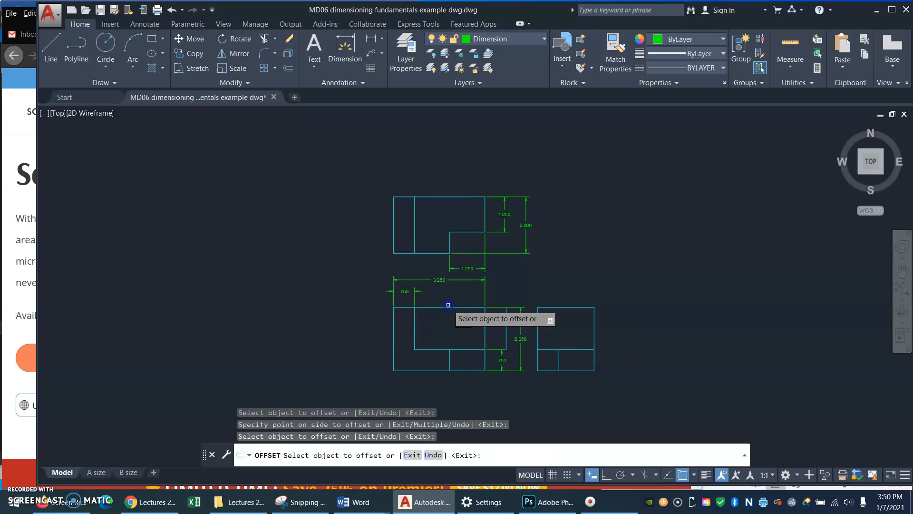
{"action": "left_click", "coordinate": [450, 306]}
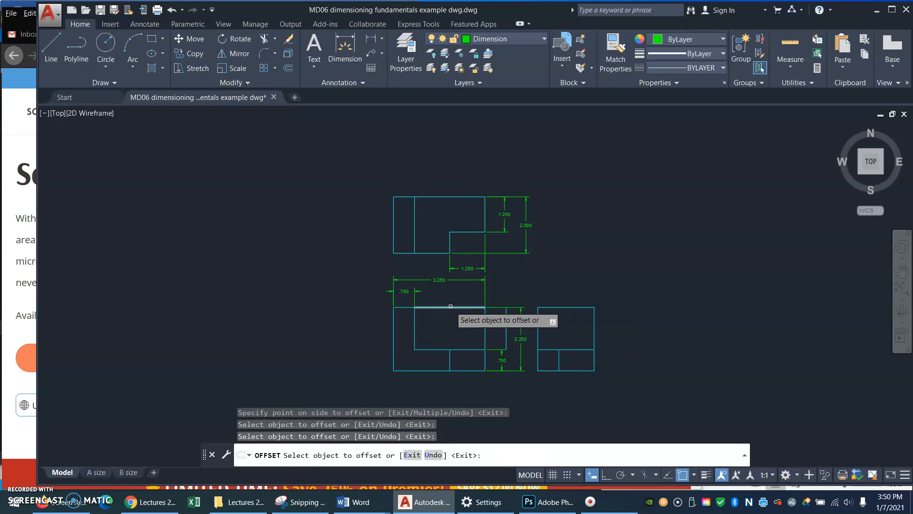
{"action": "left_click", "coordinate": [451, 306]}
{"action": "left_click", "coordinate": [509, 301]}
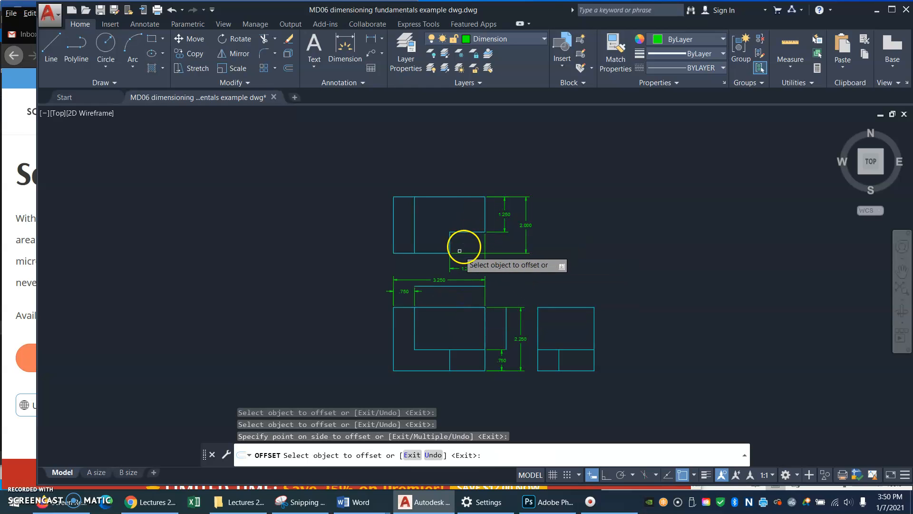
Offset the top view's bottom edge, beside the notch, downward by the same .75 distance.
{"action": "left_click", "coordinate": [430, 252]}
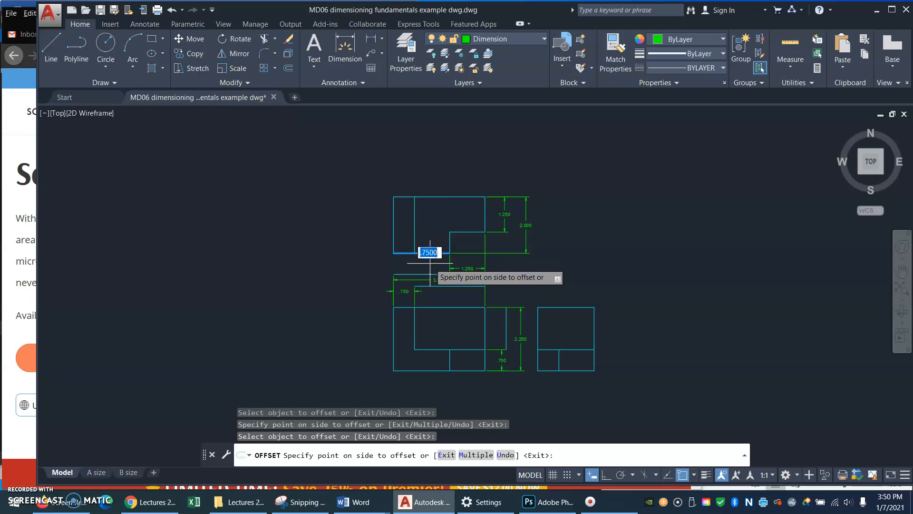
{"action": "left_click", "coordinate": [426, 263]}
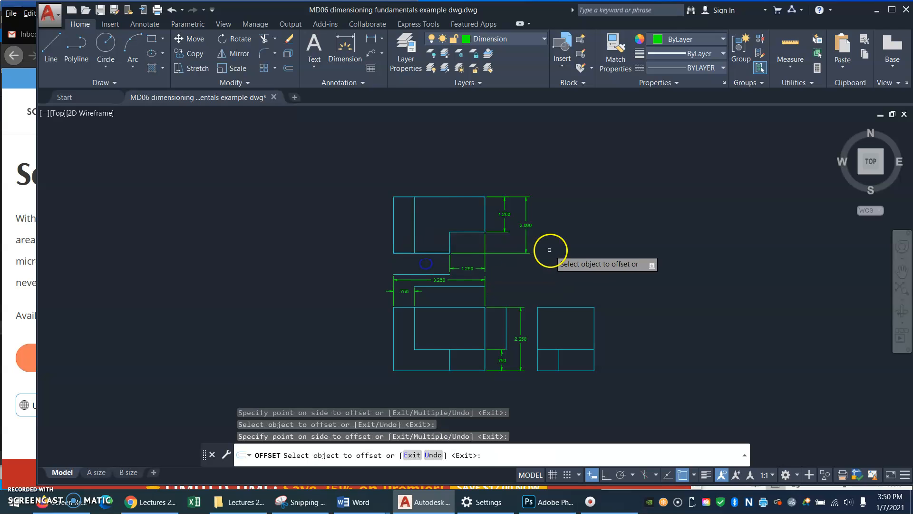
{"action": "left_click", "coordinate": [574, 258]}
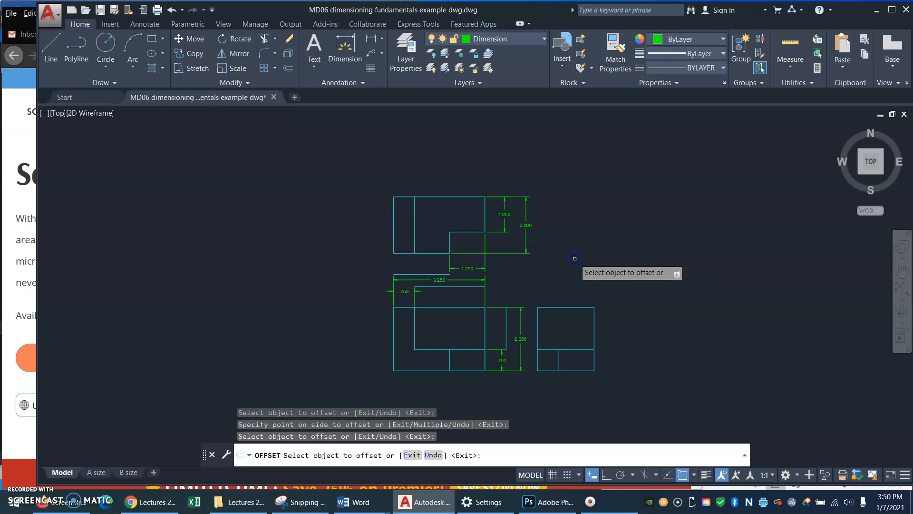
End the Offset command and undo all the .75 guide lines around the front and top views.
{"action": "key", "text": "Escape"}
{"action": "key", "text": "Escape"}
{"action": "key", "text": "Escape"}
{"action": "key", "text": "ctrl+z"}
{"action": "key", "text": "ctrl+z"}
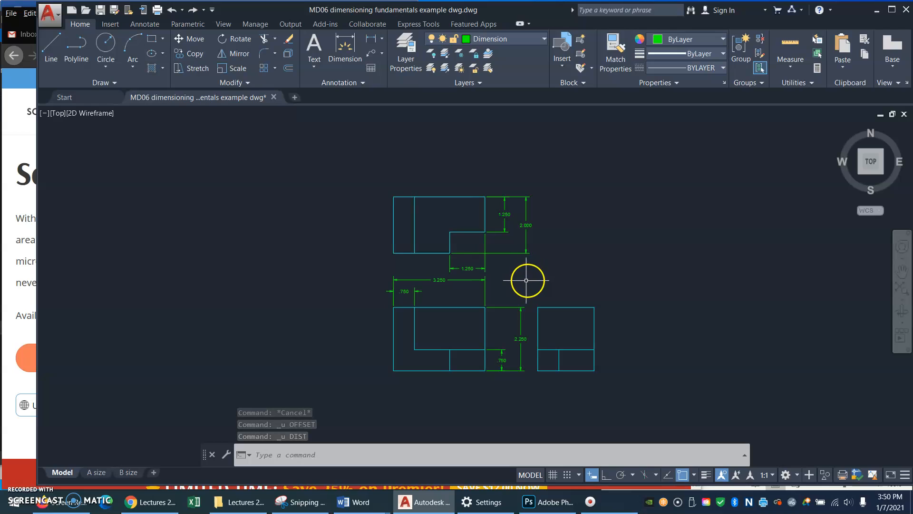
Offset the upper segments of the front and top views' right edges outward by .5 as dimension guides.
{"action": "type", "text": "o"}
{"action": "key", "text": "Return"}
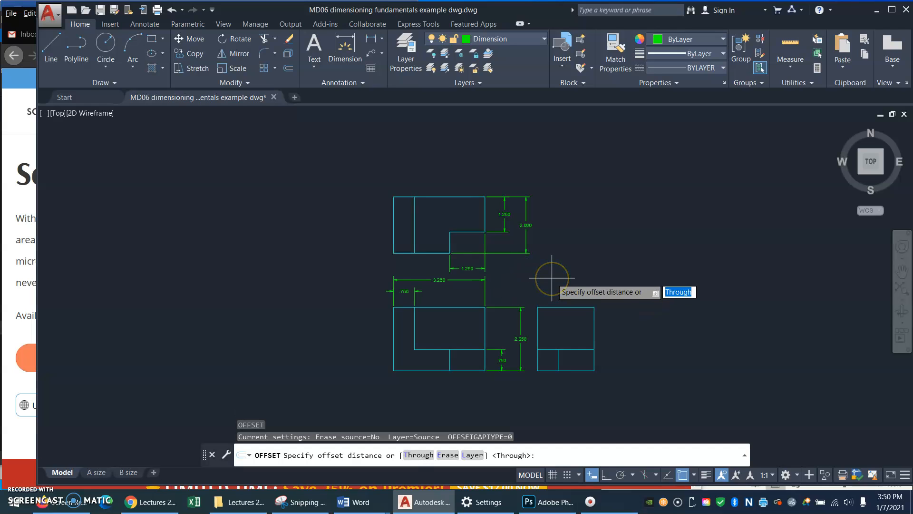
{"action": "type", "text": ".5"}
{"action": "key", "text": "Return"}
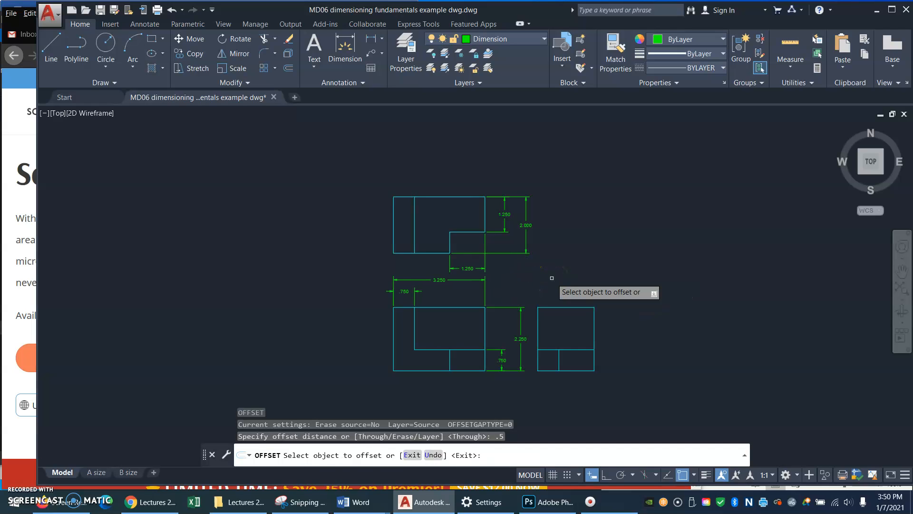
{"action": "left_click", "coordinate": [484, 330]}
{"action": "left_click", "coordinate": [505, 326]}
{"action": "left_click", "coordinate": [485, 217]}
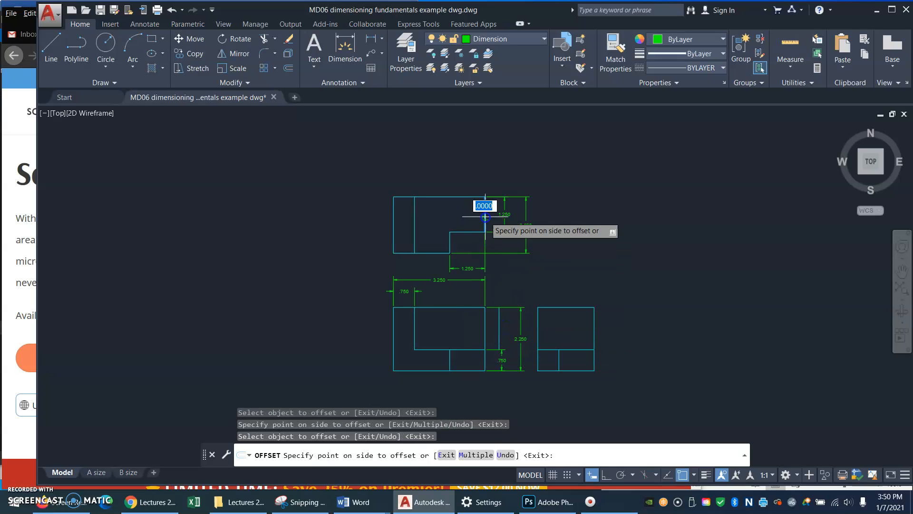
{"action": "left_click", "coordinate": [490, 213]}
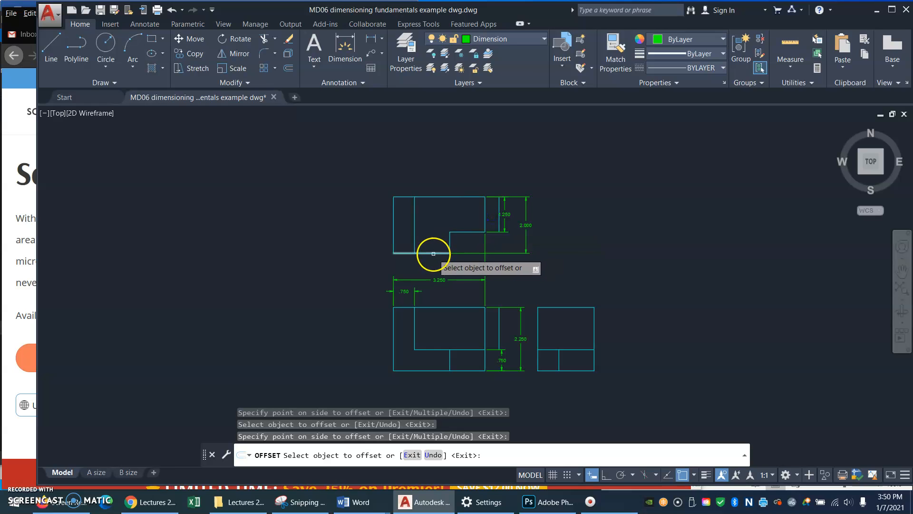
Offset the top view's bottom edge downward and the front view's top edge upward by the same .5 distance.
{"action": "left_click", "coordinate": [433, 253]}
{"action": "left_click", "coordinate": [430, 278]}
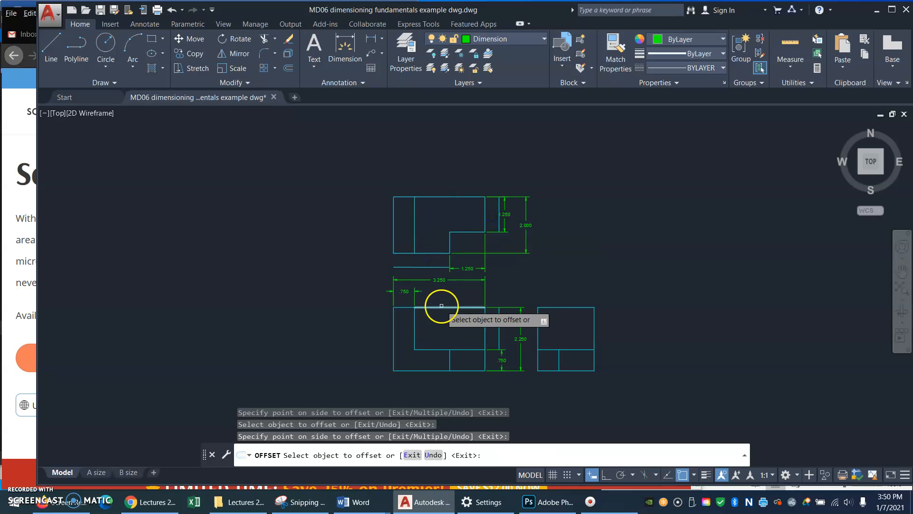
{"action": "left_click", "coordinate": [441, 307]}
{"action": "left_click", "coordinate": [455, 295]}
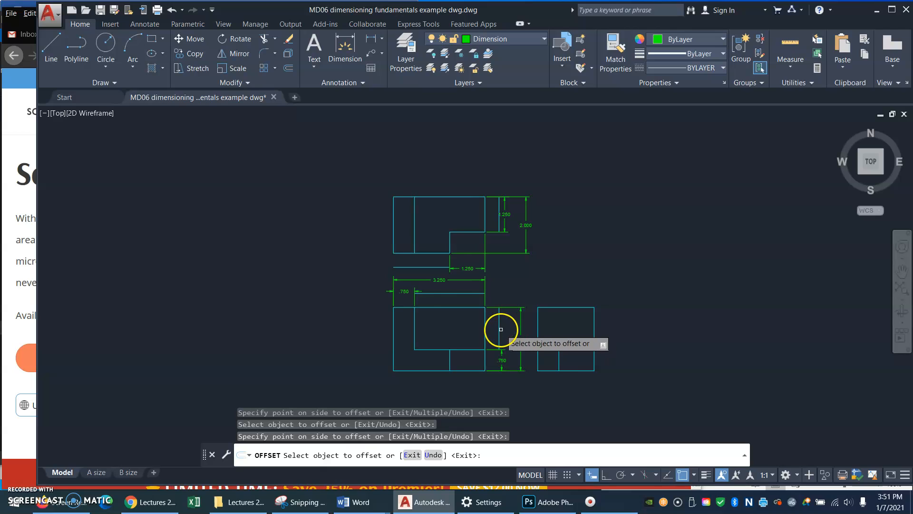
Offset the guides above and right of the front view and right of the top view outward by another .5.
{"action": "left_click", "coordinate": [455, 292]}
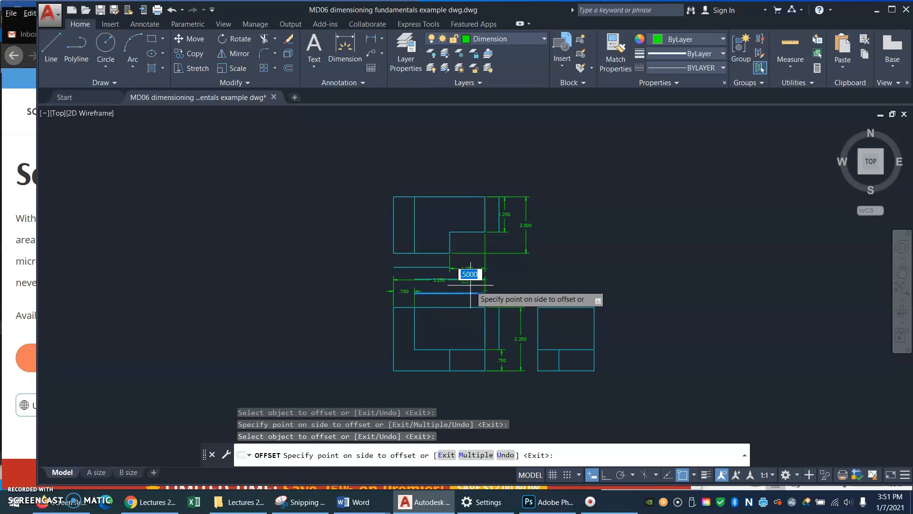
{"action": "left_click", "coordinate": [473, 286]}
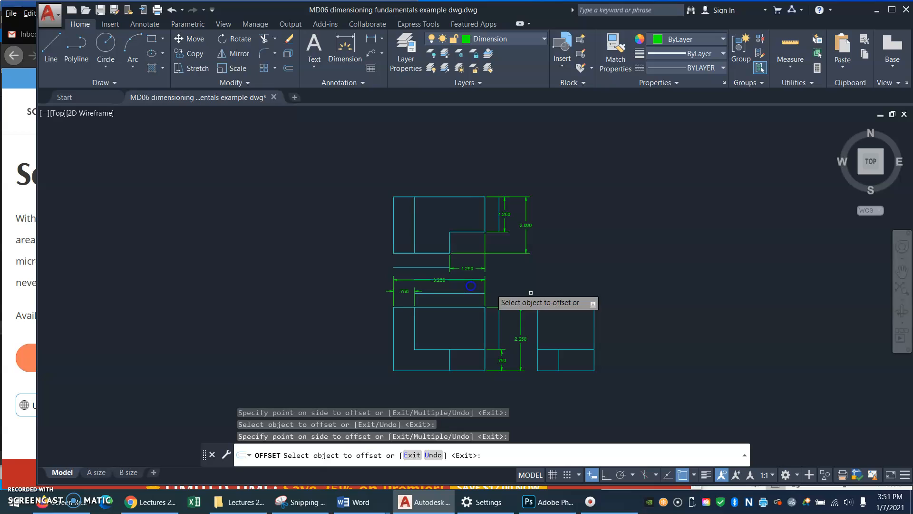
{"action": "left_click", "coordinate": [499, 319]}
{"action": "left_click", "coordinate": [513, 322]}
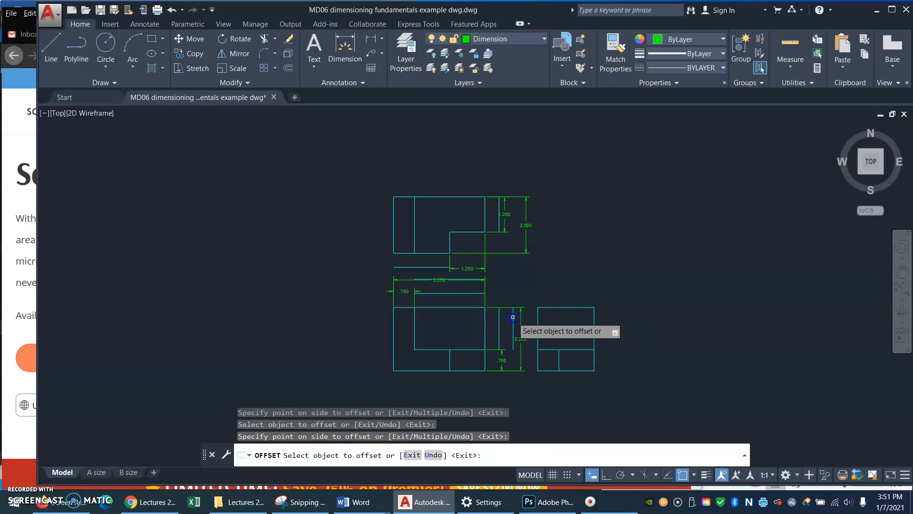
{"action": "left_click", "coordinate": [497, 205]}
{"action": "left_click", "coordinate": [519, 204]}
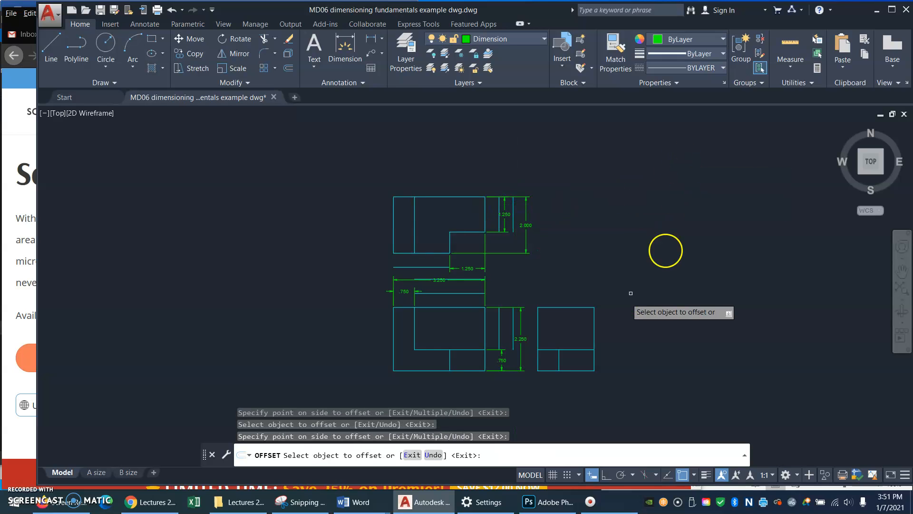
{"action": "key", "text": "Escape"}
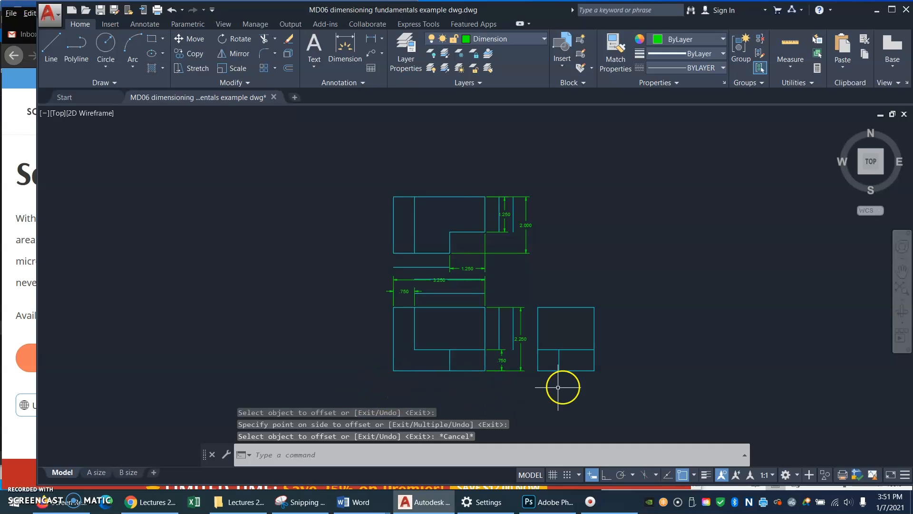
Stretch the .750 height dimension beside the front view so its dimension line aligns with the end of the inner guide.
{"action": "type", "text": "z"}
{"action": "key", "text": "Return"}
{"action": "left_click", "coordinate": [438, 379]}
{"action": "left_click", "coordinate": [589, 287]}
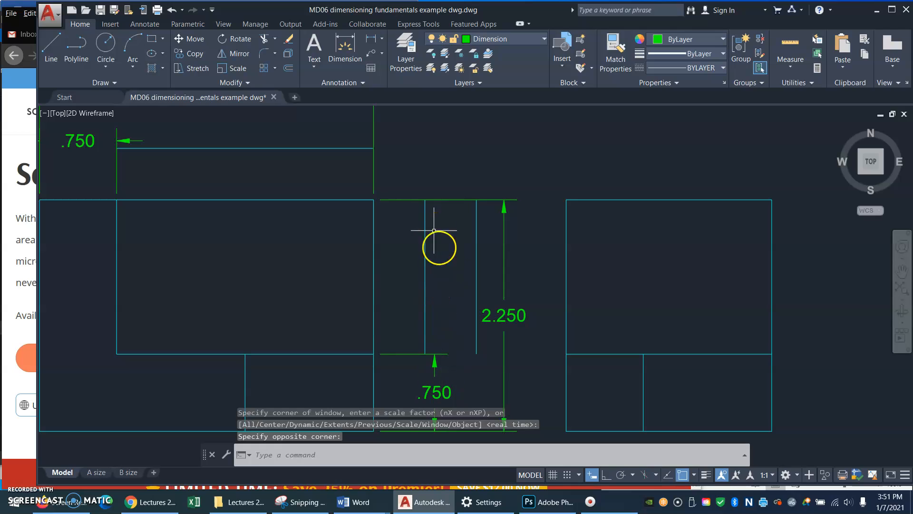
{"action": "left_click", "coordinate": [434, 371]}
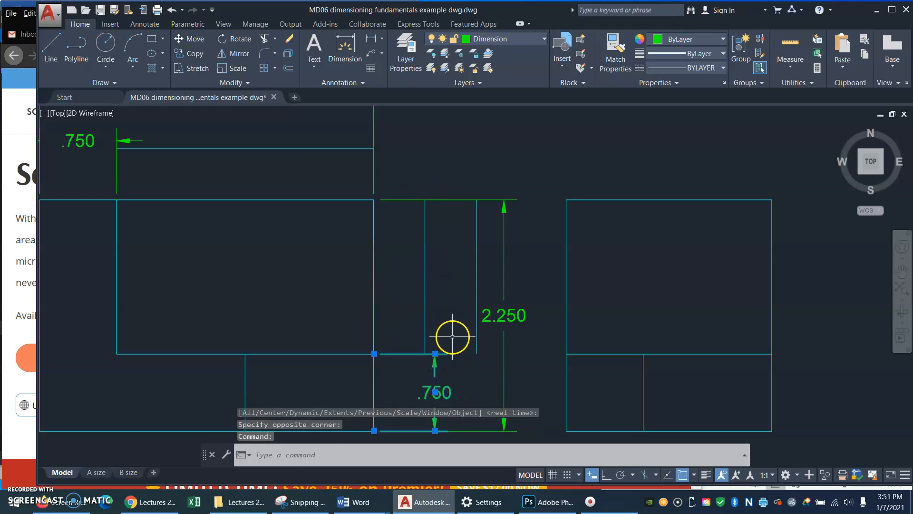
{"action": "mouse_move", "coordinate": [434, 354]}
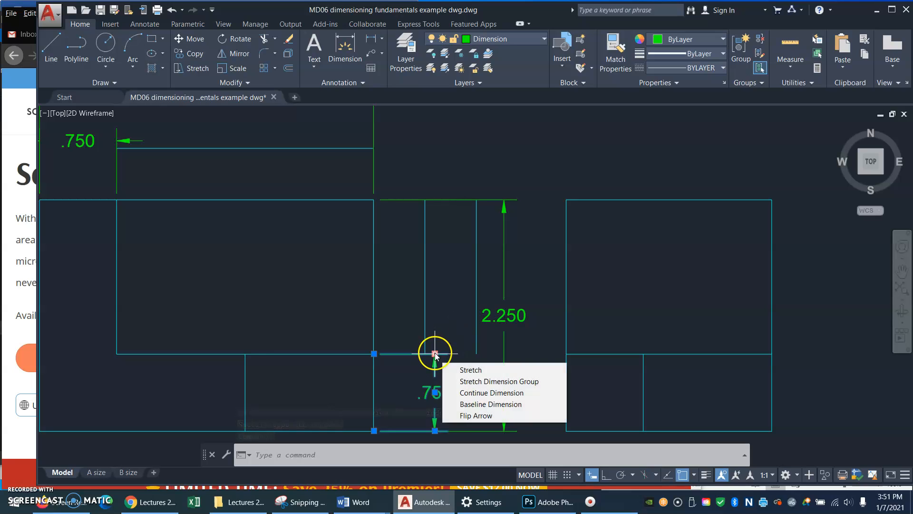
{"action": "left_click", "coordinate": [435, 353]}
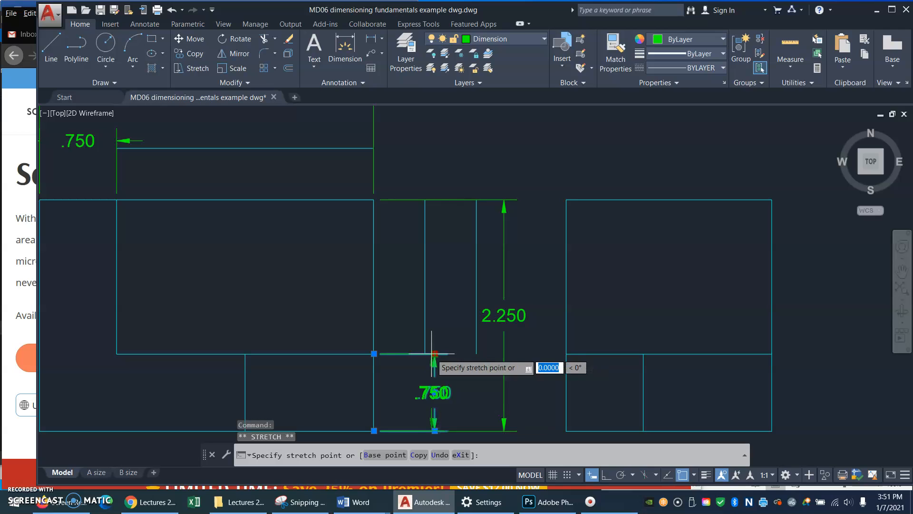
{"action": "left_click", "coordinate": [425, 354]}
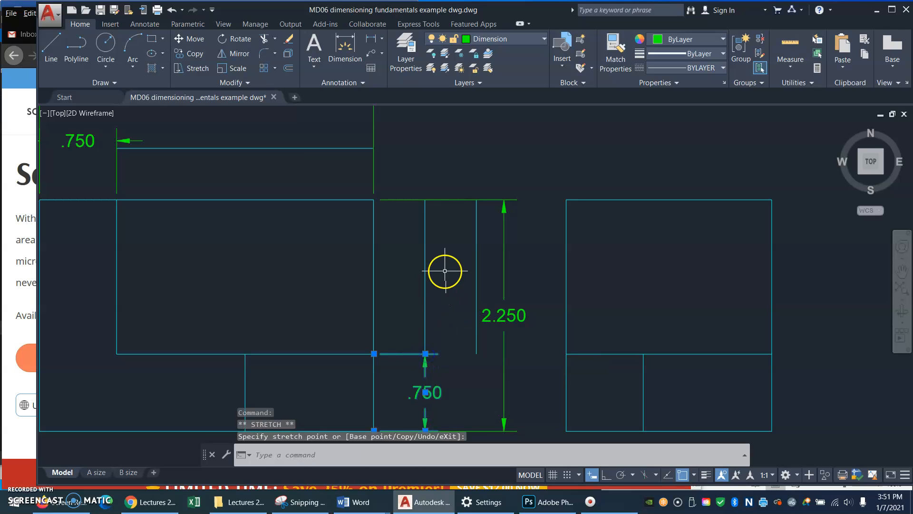
{"action": "key", "text": "Escape"}
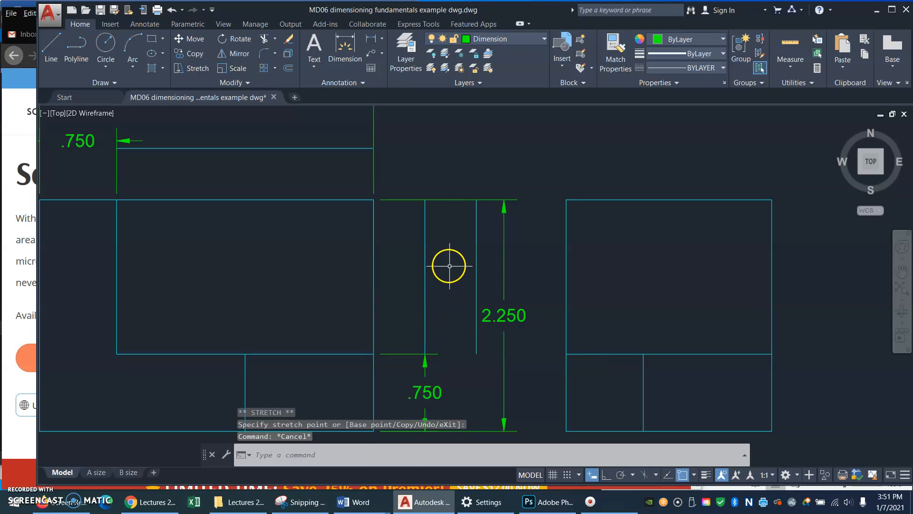
Stretch the front view's overall height dimension so its dimension line lies on the outer vertical guide.
{"action": "left_click", "coordinate": [505, 247]}
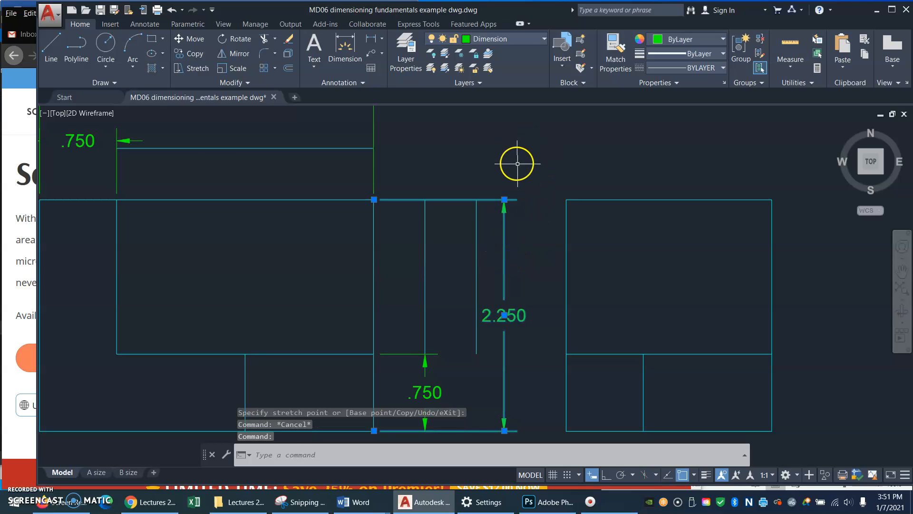
{"action": "left_click", "coordinate": [504, 199]}
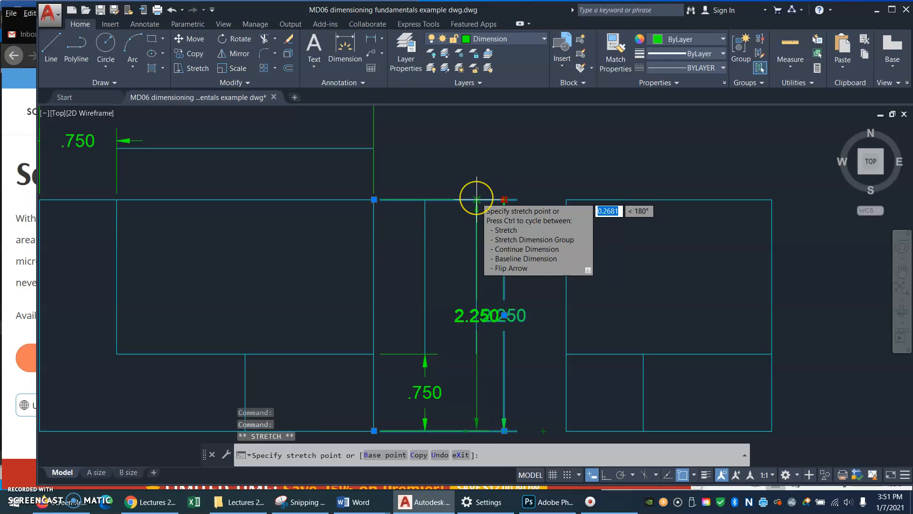
{"action": "left_click", "coordinate": [476, 198]}
{"action": "key", "text": "Escape"}
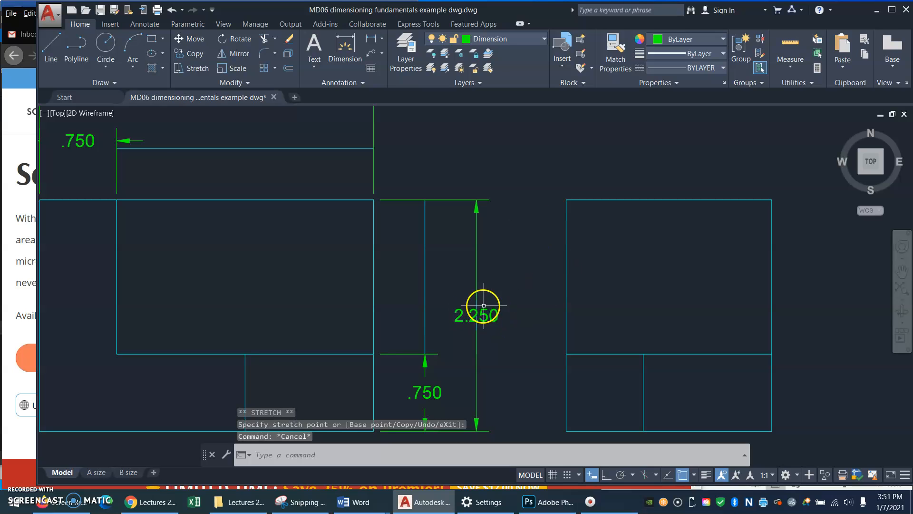
Erase the two vertical guide lines beside the front view, keeping the height dimensions.
{"action": "left_click", "coordinate": [477, 309]}
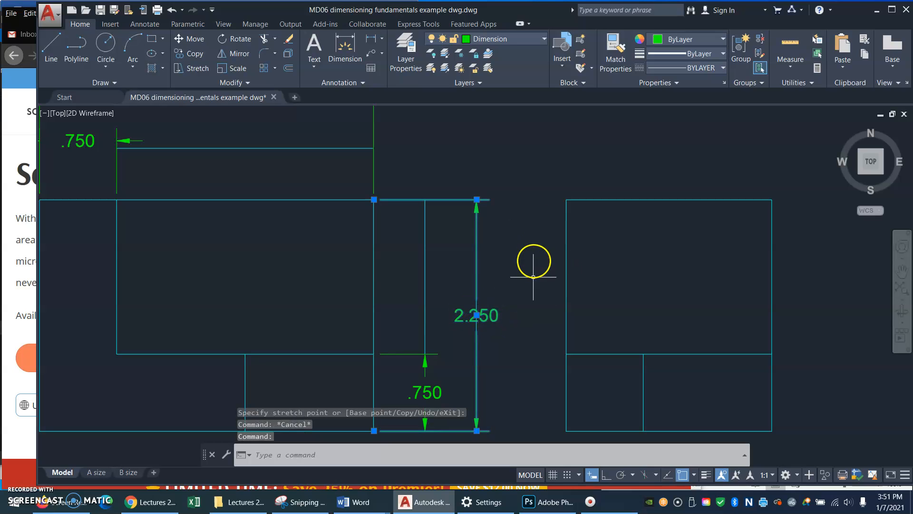
{"action": "key", "text": "Escape"}
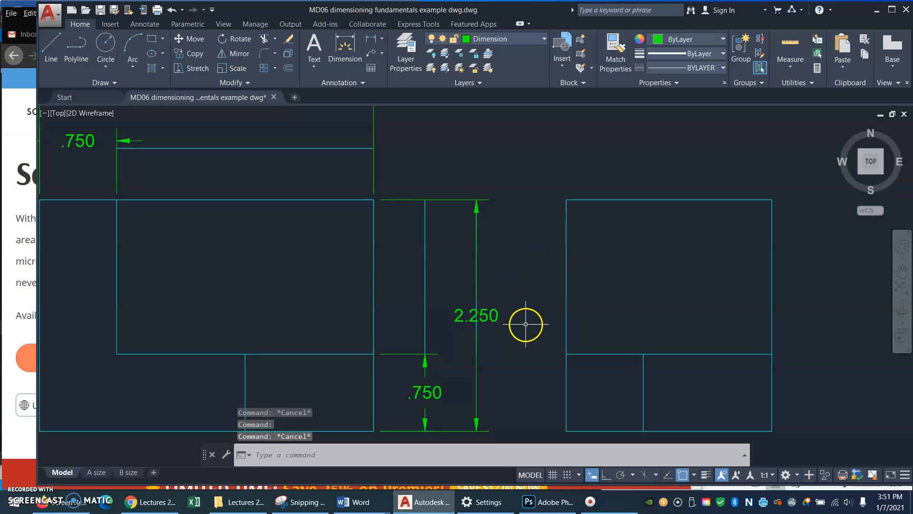
{"action": "left_click", "coordinate": [477, 323]}
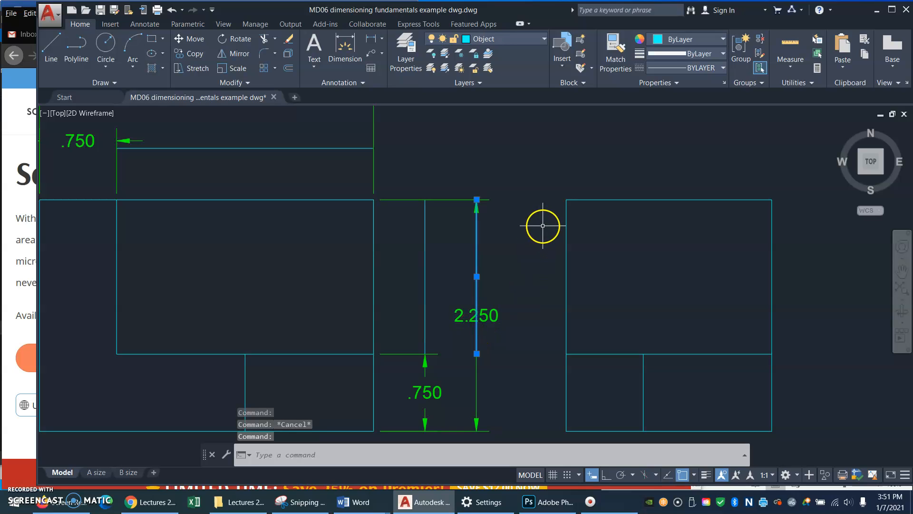
{"action": "left_click", "coordinate": [423, 251]}
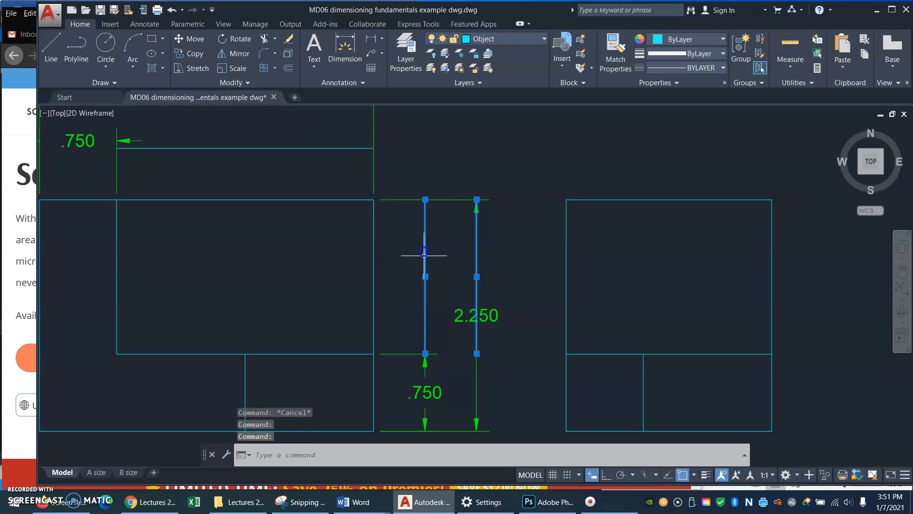
{"action": "type", "text": "e"}
{"action": "key", "text": "Return"}
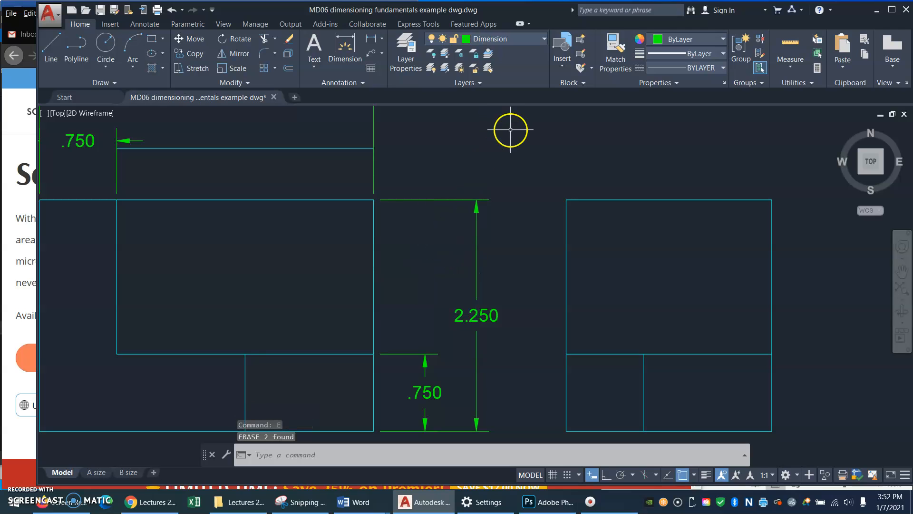
Stretch the .750 width dimension above the front view so its dimension line aligns with the lower horizontal guide.
{"action": "type", "text": "p"}
{"action": "key", "text": "Return"}
{"action": "mouse_move", "coordinate": [334, 160]}
{"action": "left_mouse_down"}
{"action": "mouse_move", "coordinate": [481, 216]}
{"action": "mouse_move", "coordinate": [544, 279]}
{"action": "left_mouse_up"}
{"action": "key", "text": "Escape"}
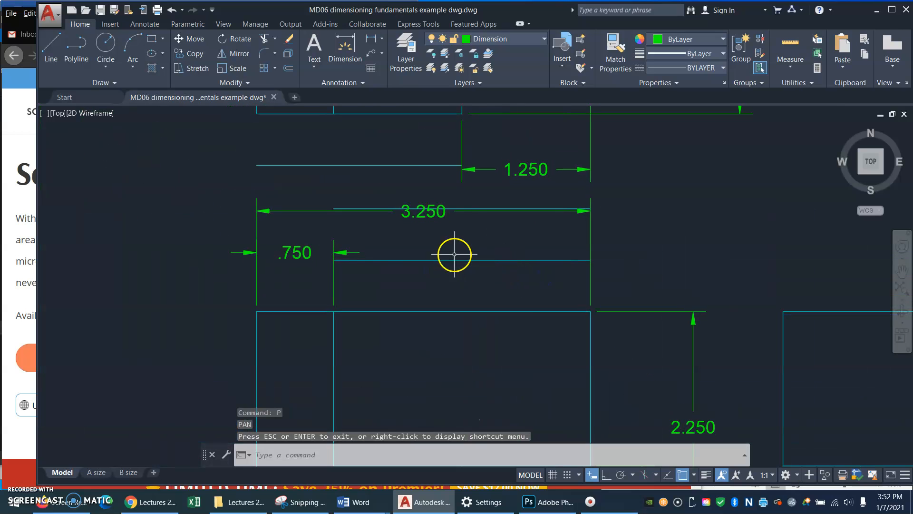
{"action": "left_click", "coordinate": [353, 252]}
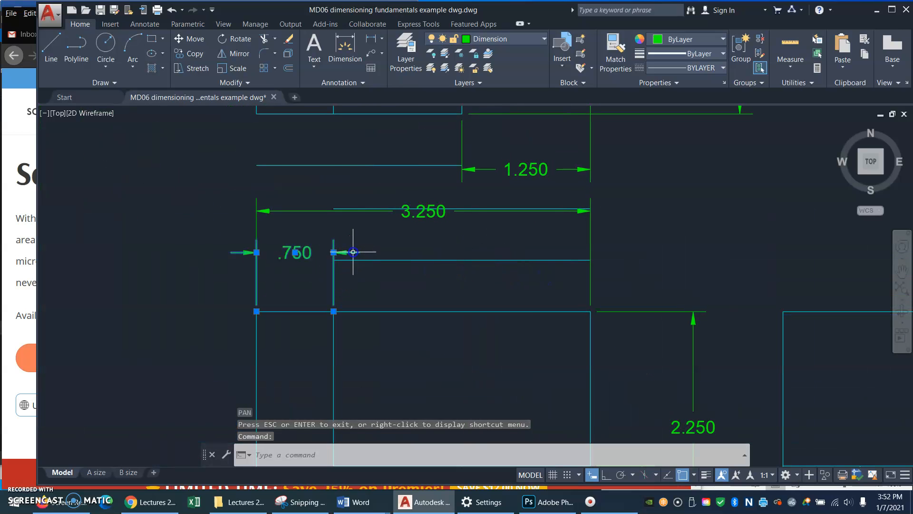
{"action": "left_click", "coordinate": [334, 252]}
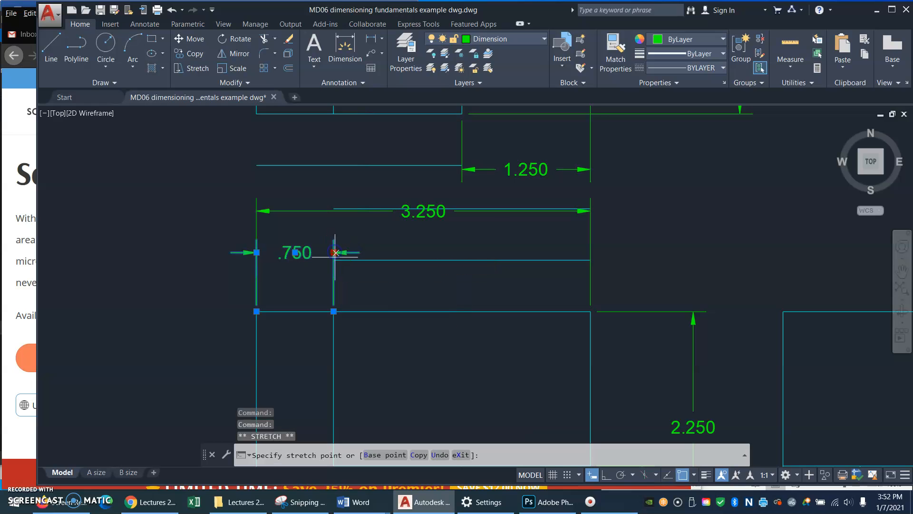
{"action": "left_click", "coordinate": [338, 255]}
{"action": "key", "text": "Escape"}
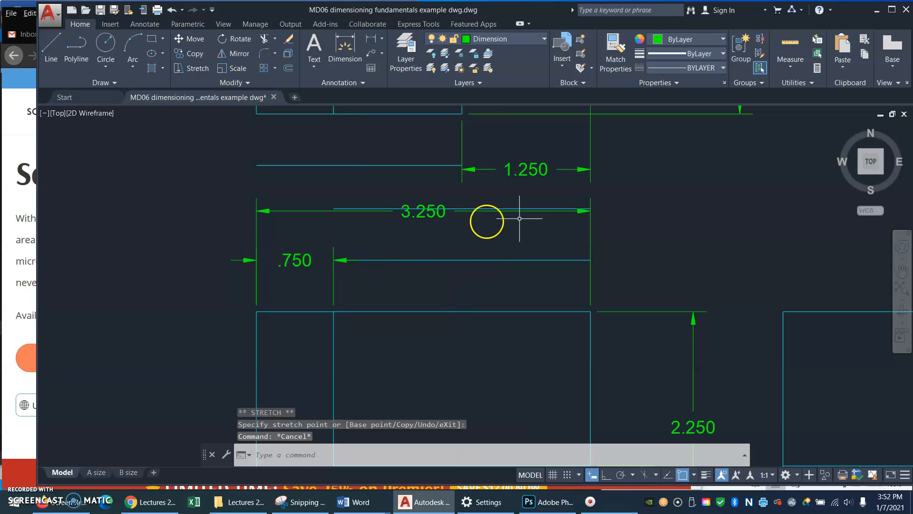
Stretch the overall width dimension above the front view so its dimension line lies on the upper horizontal guide.
{"action": "left_click", "coordinate": [555, 213]}
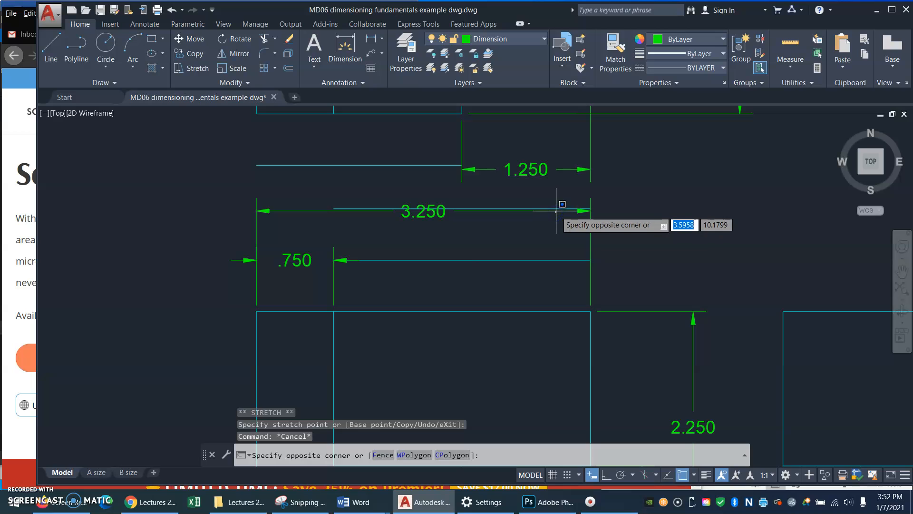
{"action": "key", "text": "Escape"}
{"action": "key", "text": "Escape"}
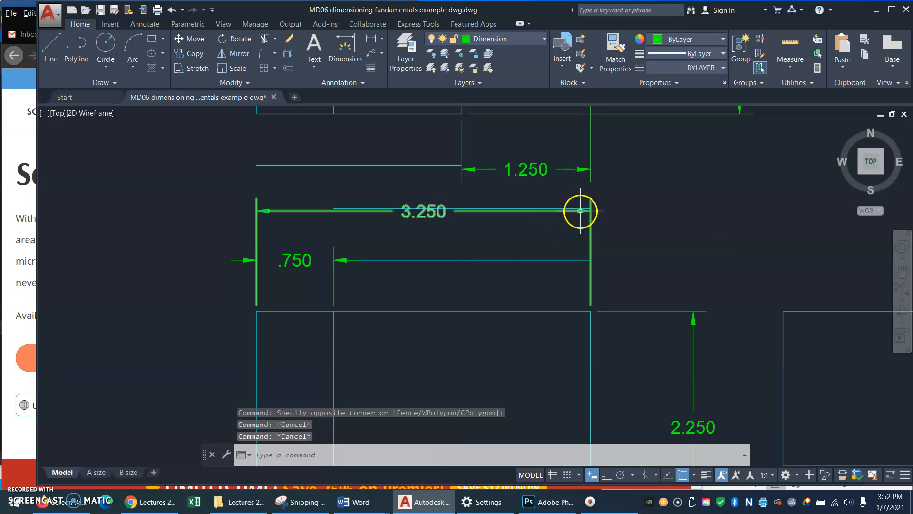
{"action": "left_click", "coordinate": [580, 211]}
{"action": "left_click", "coordinate": [591, 211]}
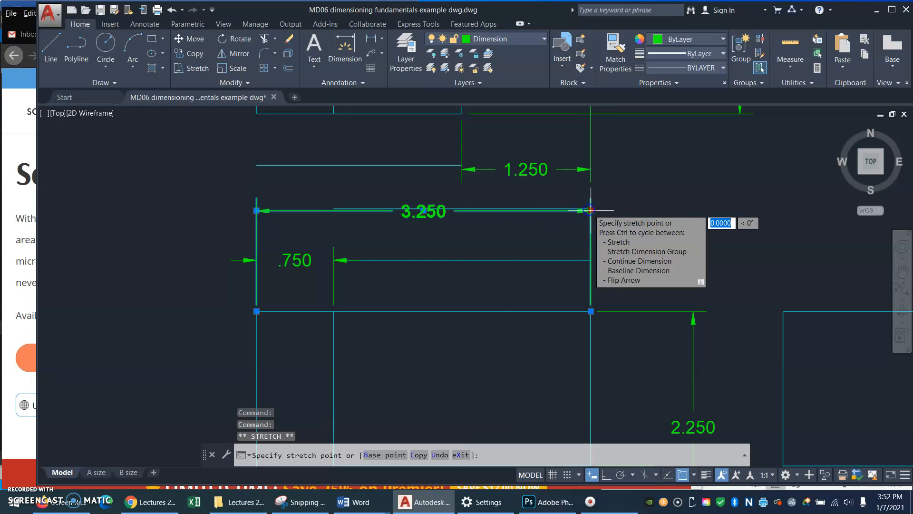
{"action": "key", "text": "Escape"}
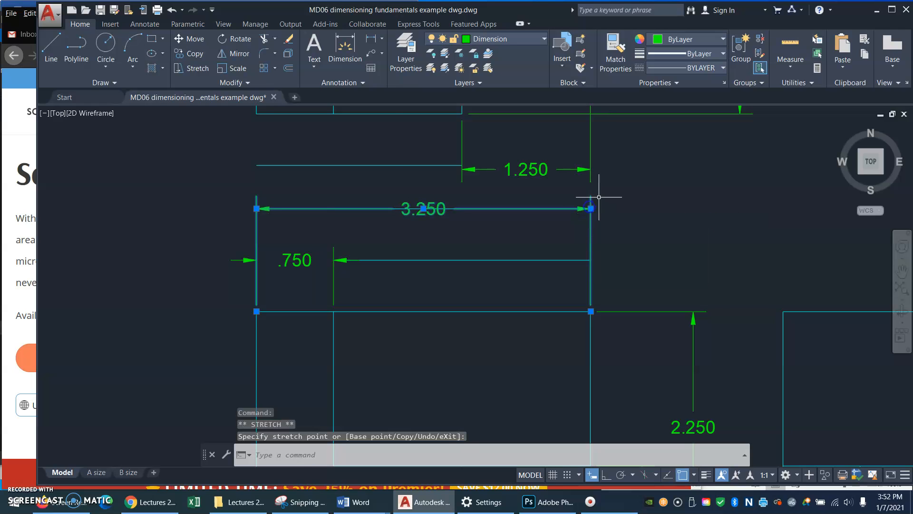
{"action": "key", "text": "Escape"}
Erase the two horizontal guide lines above the front view, keeping the width dimensions.
{"action": "left_click", "coordinate": [452, 261]}
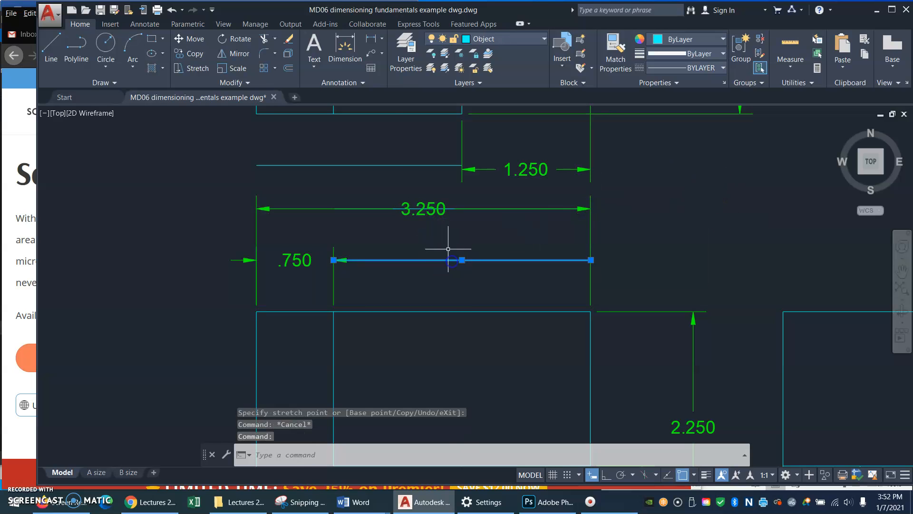
{"action": "left_click", "coordinate": [403, 208]}
{"action": "type", "text": "e"}
{"action": "key", "text": "Return"}
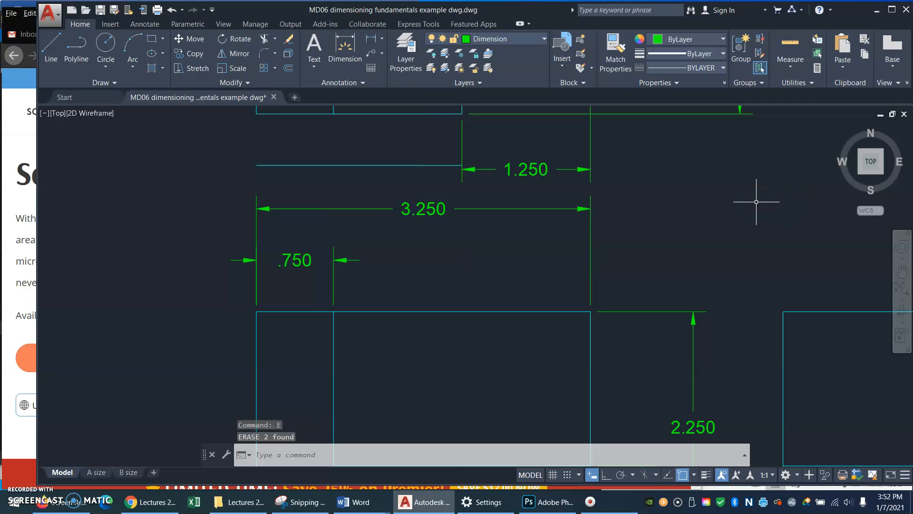
Stretch the notch width dimension below the top view so its dimension line aligns with the horizontal guide.
{"action": "left_click", "coordinate": [707, 179]}
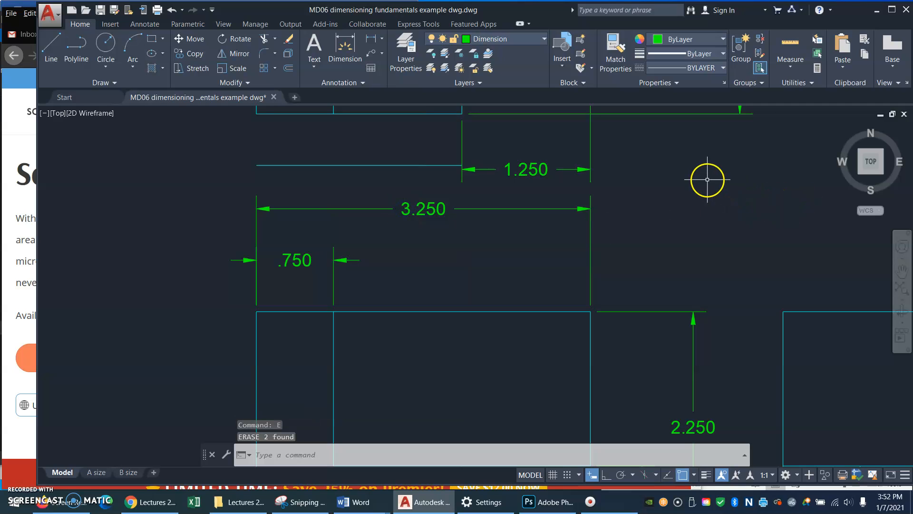
{"action": "type", "text": "p"}
{"action": "key", "text": "Return"}
{"action": "left_click_drag", "start_coordinate": [683, 169], "coordinate": [755, 375]}
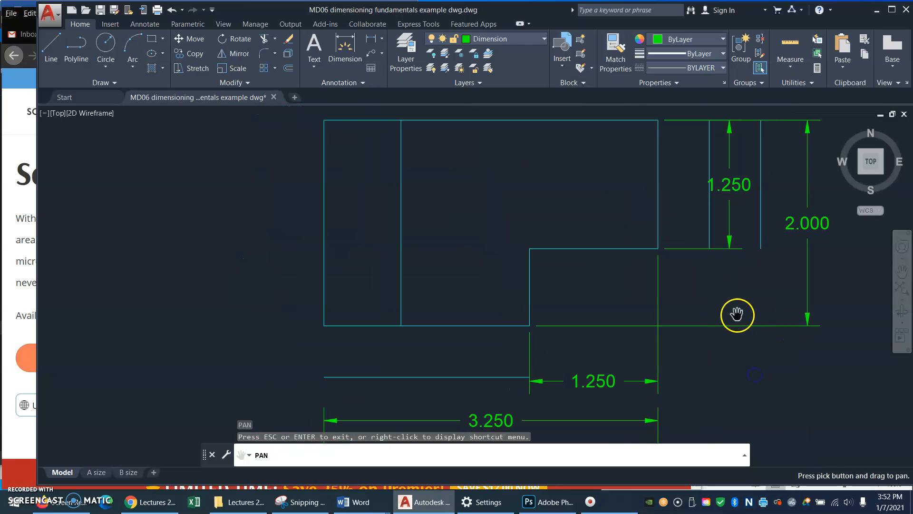
{"action": "key", "text": "Escape"}
{"action": "left_click", "coordinate": [593, 378]}
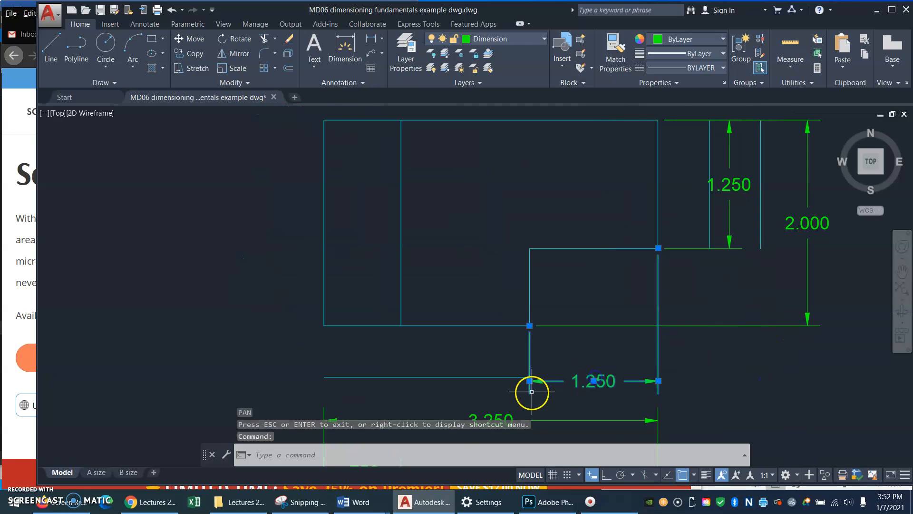
{"action": "key", "text": "Down"}
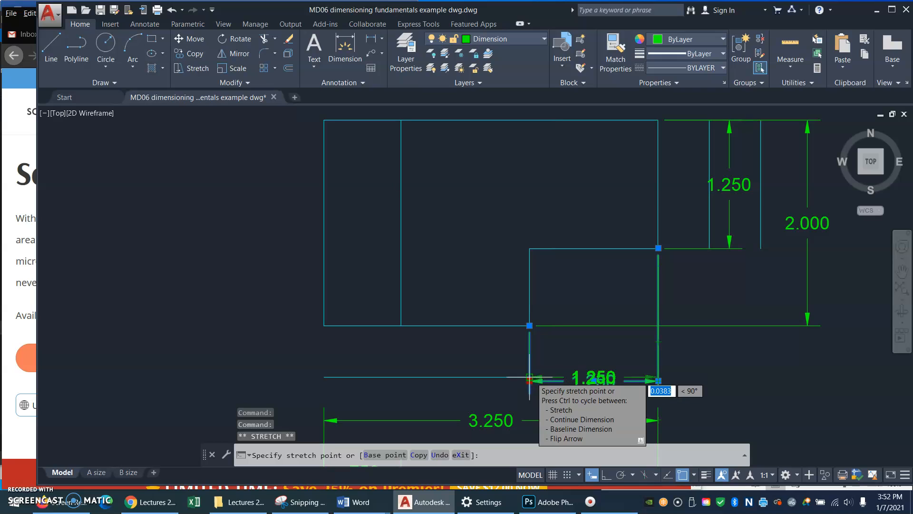
{"action": "key", "text": "Escape"}
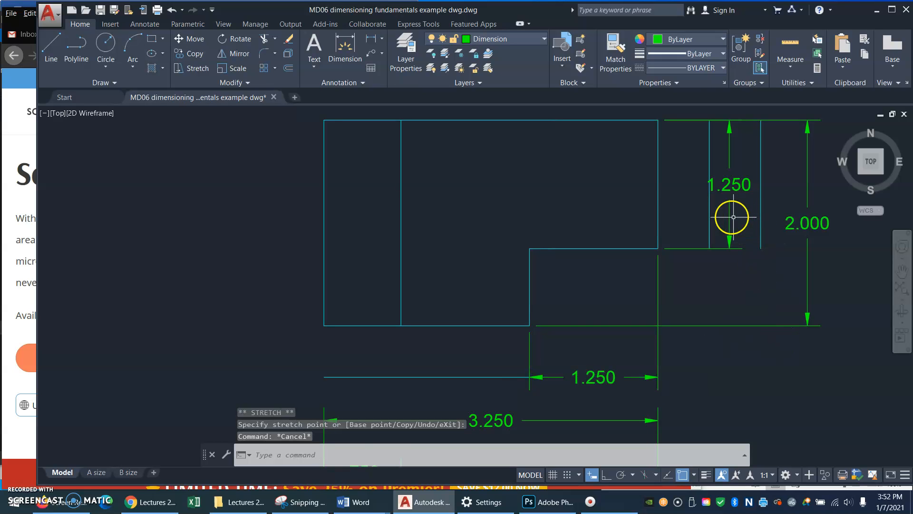
Stretch the top view's 1.250 vertical dimension so its dimension line lies on the inner vertical guide.
{"action": "left_click", "coordinate": [731, 216]}
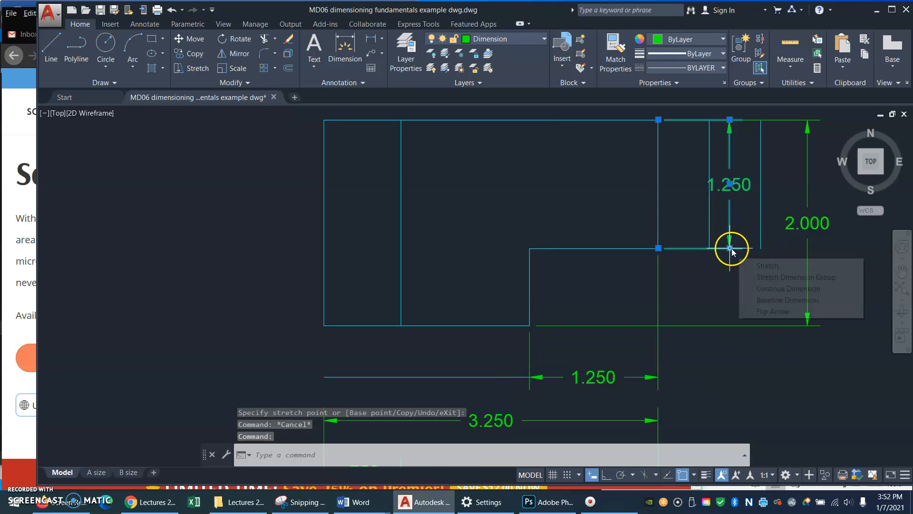
{"action": "left_click", "coordinate": [729, 248]}
{"action": "left_click", "coordinate": [710, 248]}
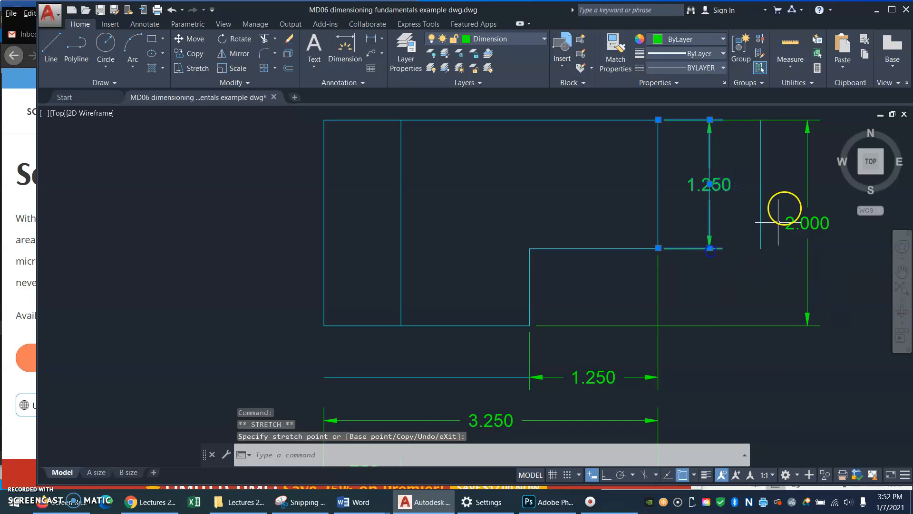
{"action": "key", "text": "Escape"}
Stretch the top view's overall depth dimension so its dimension line lies on the outer vertical guide.
{"action": "left_click", "coordinate": [809, 154]}
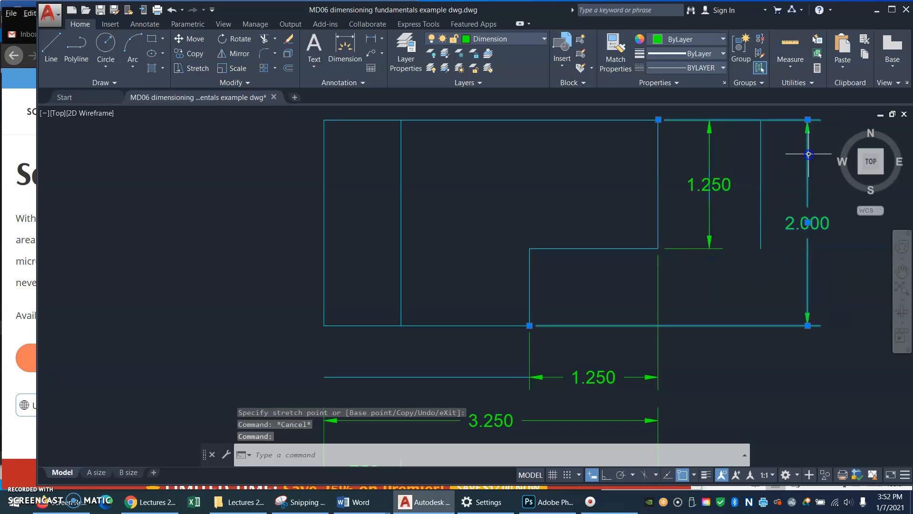
{"action": "left_click", "coordinate": [807, 119]}
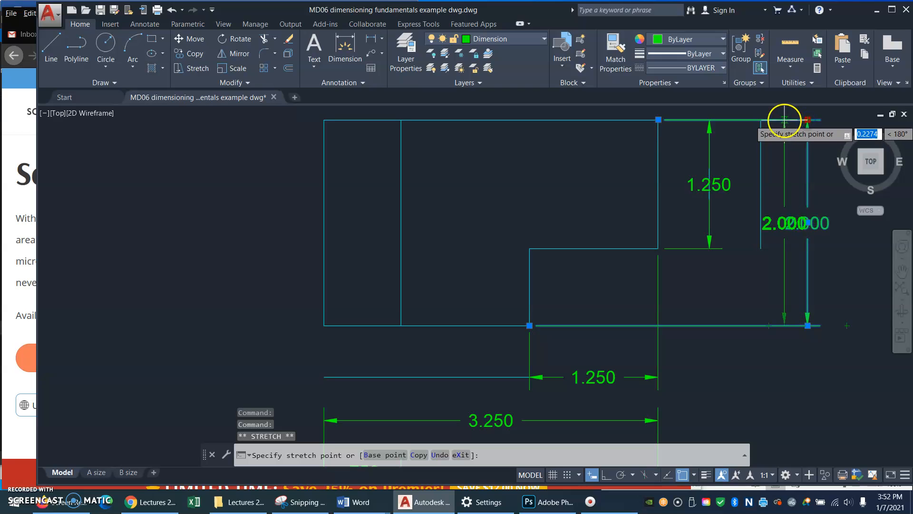
{"action": "left_click", "coordinate": [760, 121]}
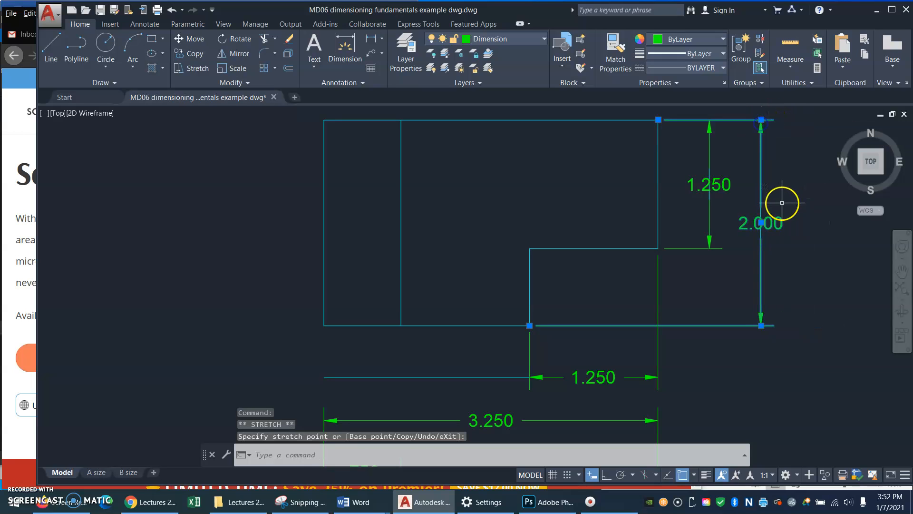
{"action": "key", "text": "Escape"}
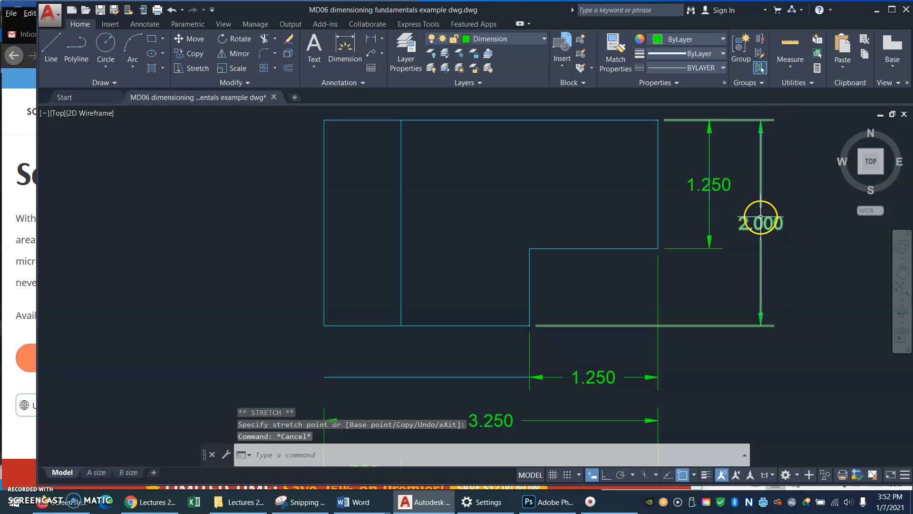
Erase the outer vertical guide beside the top view and the horizontal guide below it, keeping the dimensions.
{"action": "left_click", "coordinate": [761, 215]}
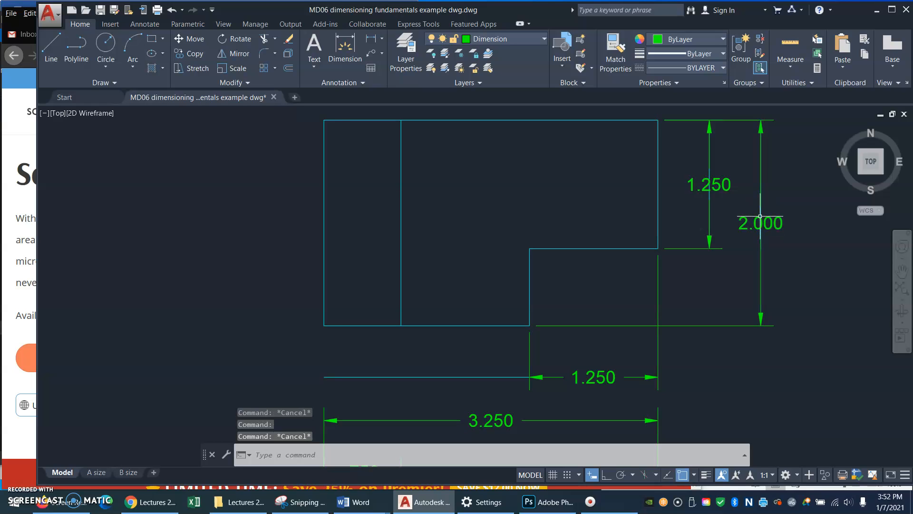
{"action": "key", "text": "Escape"}
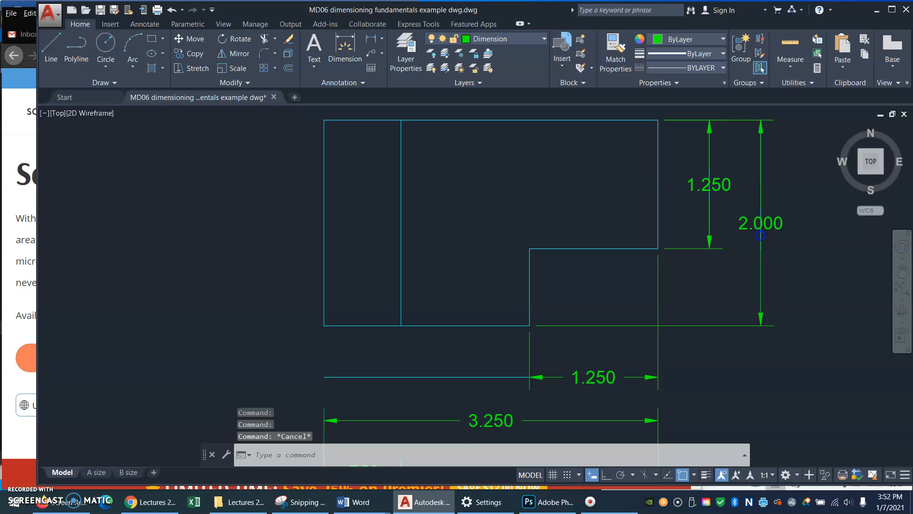
{"action": "left_click", "coordinate": [760, 232]}
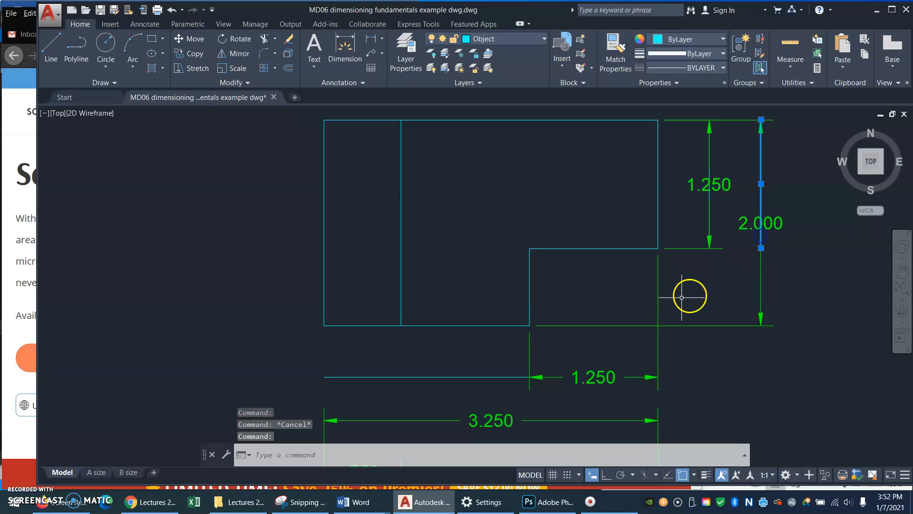
{"action": "left_click", "coordinate": [490, 375]}
{"action": "type", "text": "E"}
{"action": "key", "text": "Return"}
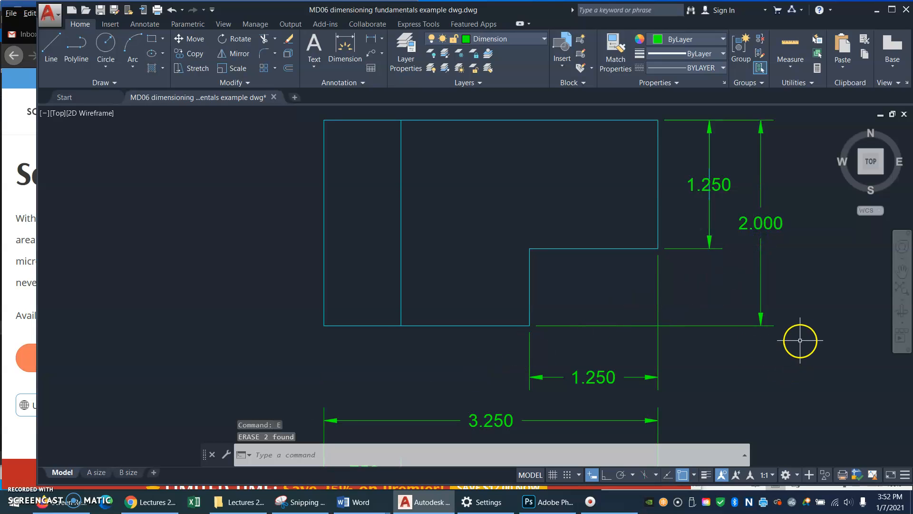
Restore the earlier overall view of all three views in model space and switch to the B size layout.
{"action": "type", "text": "Z"}
{"action": "key", "text": "Return"}
{"action": "type", "text": "P"}
{"action": "key", "text": "Return"}
{"action": "type", "text": "Z"}
{"action": "key", "text": "Return"}
{"action": "type", "text": "P"}
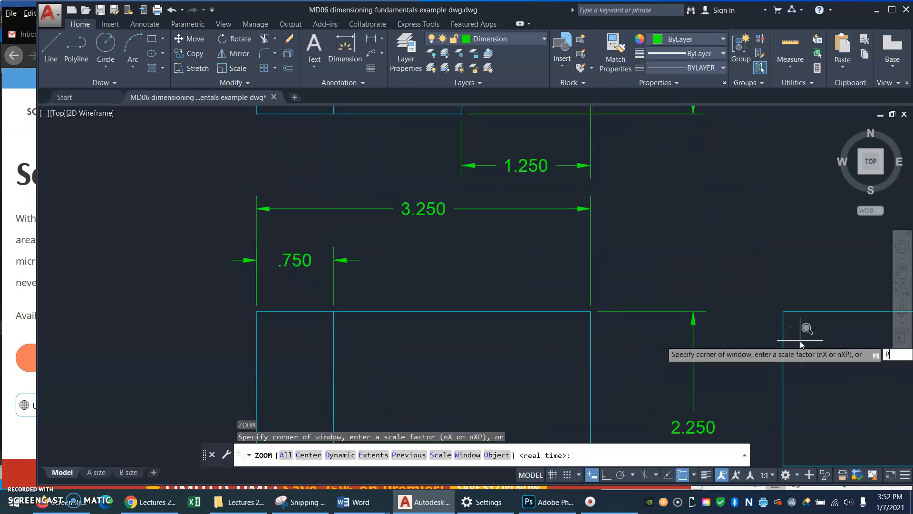
{"action": "key", "text": "Return"}
{"action": "type", "text": "Z"}
{"action": "key", "text": "Return"}
{"action": "type", "text": "P"}
{"action": "key", "text": "Return"}
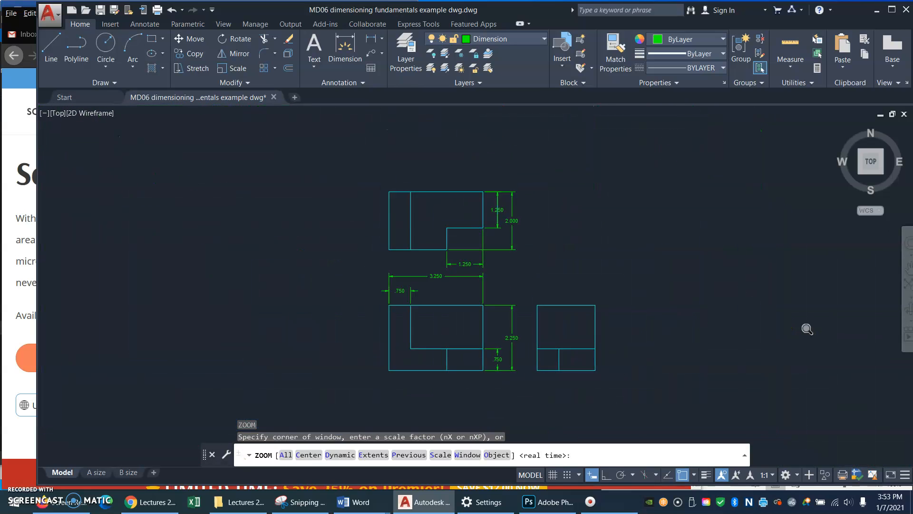
{"action": "type", "text": "P"}
{"action": "key", "text": "Return"}
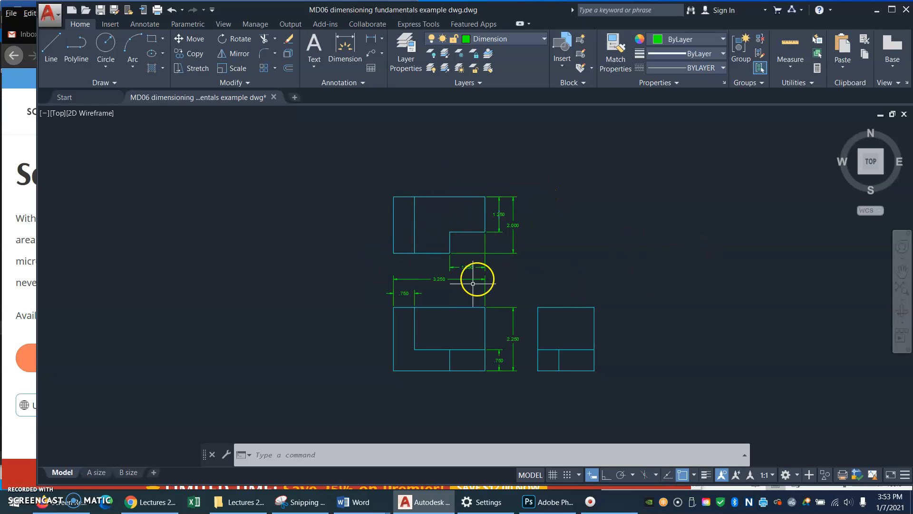
{"action": "left_click", "coordinate": [128, 472]}
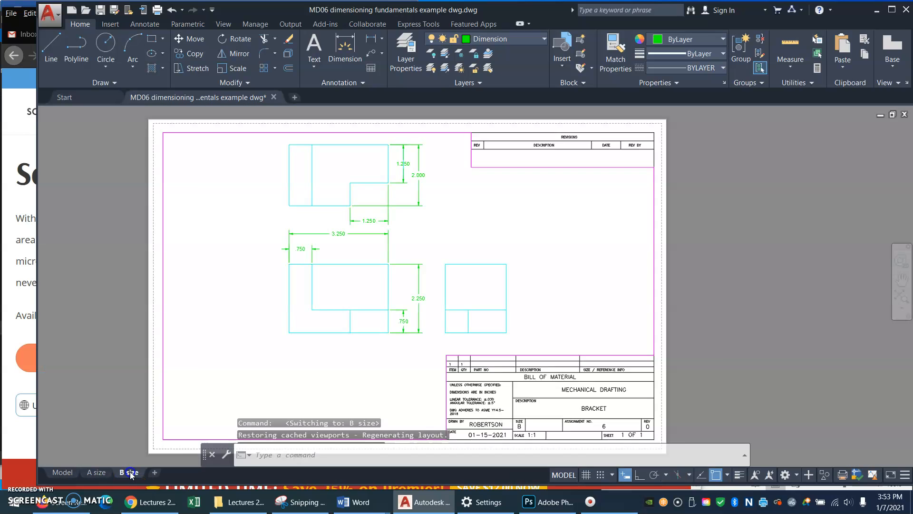